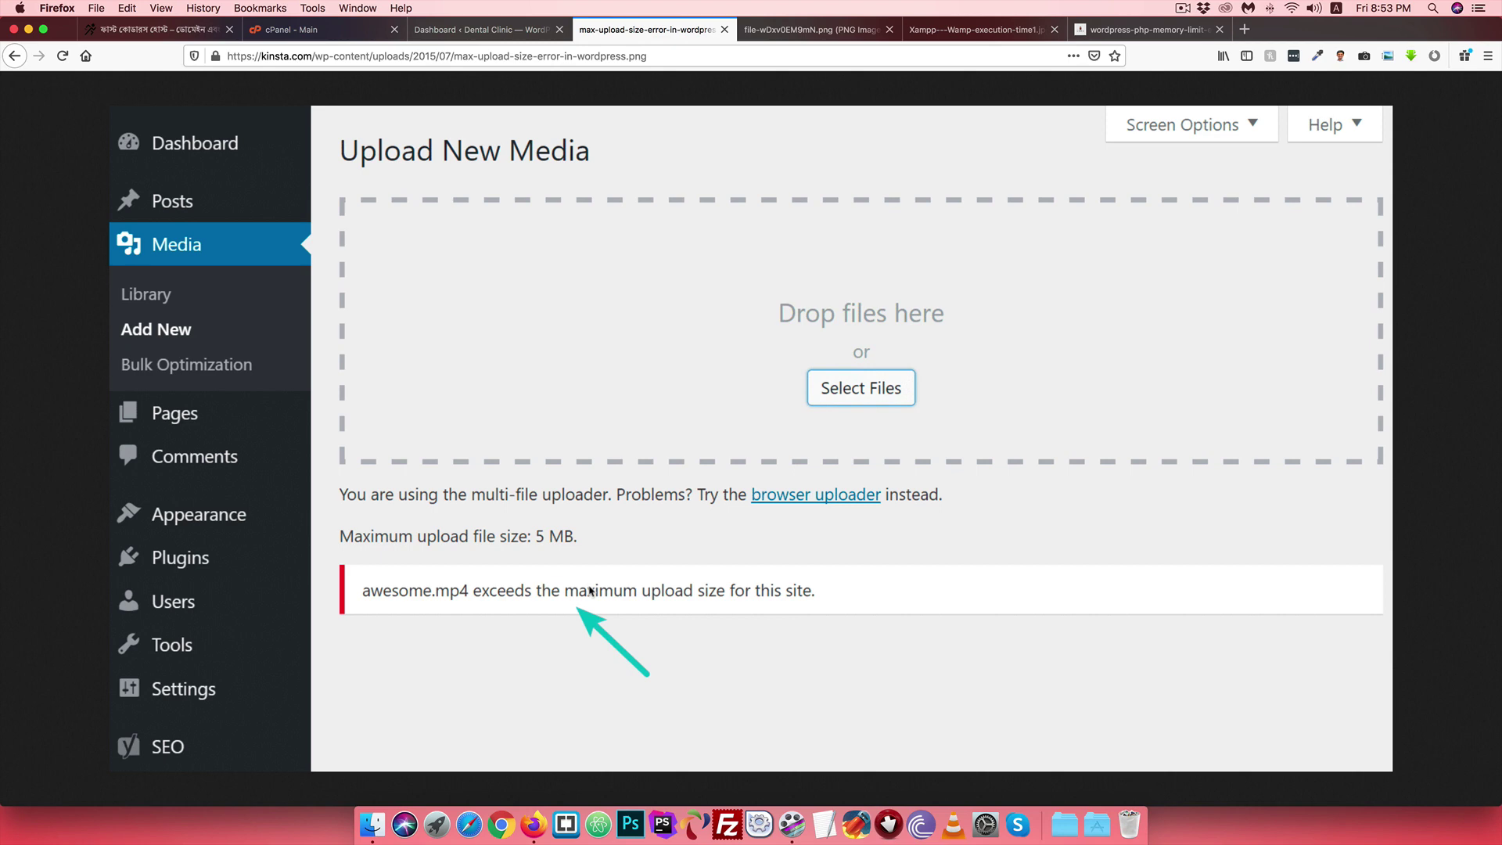
Step: Review the example screenshots of the upload_max_filesize, maximum execution time and PHP memory limit errors
{"action": "left_click", "coordinate": [834, 31]}
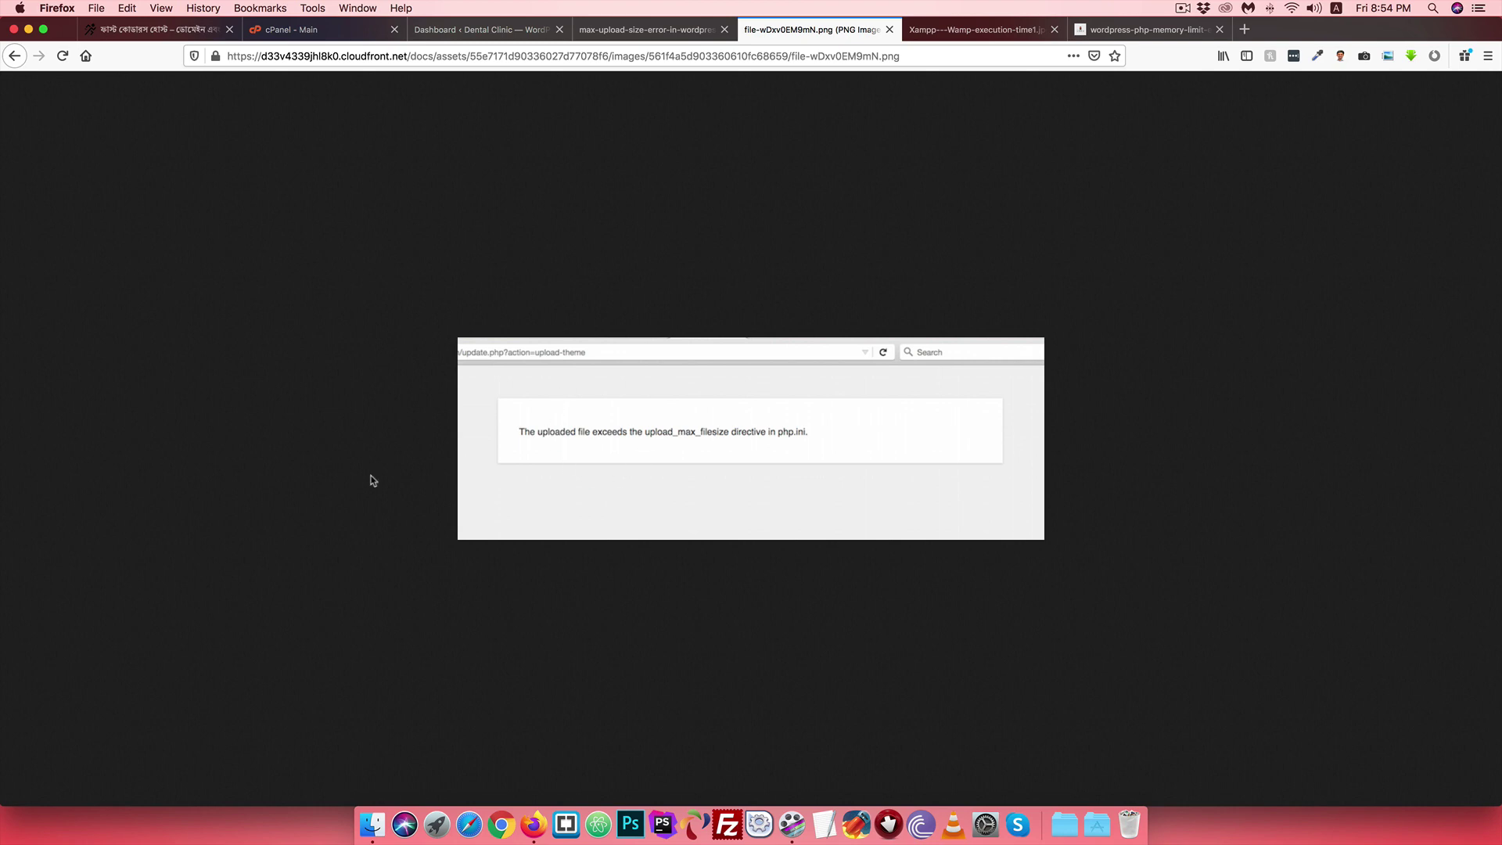
{"action": "left_click", "coordinate": [949, 33]}
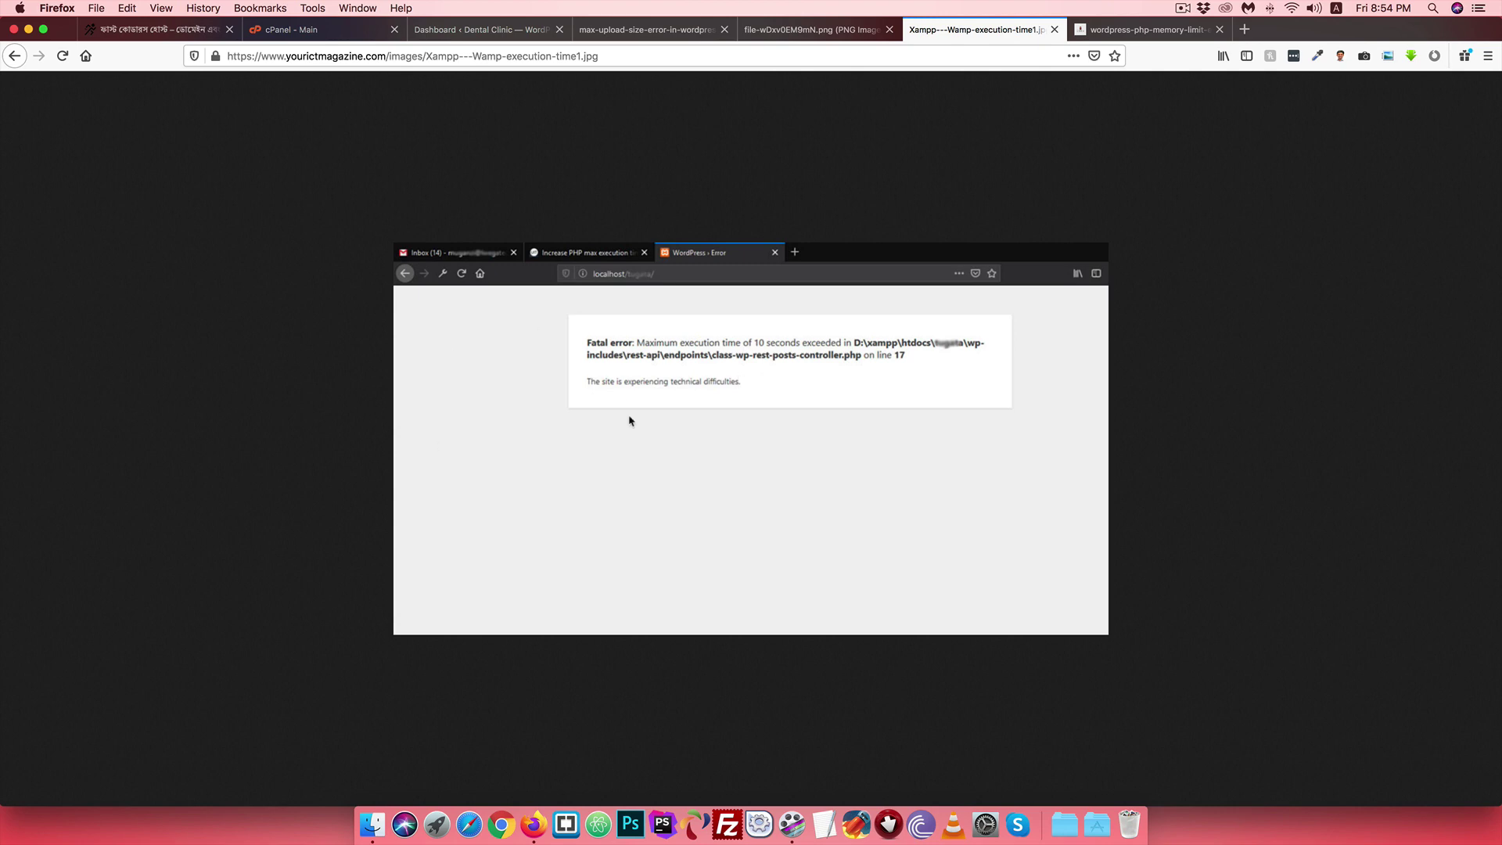
{"action": "key", "text": "ctrl+Tab"}
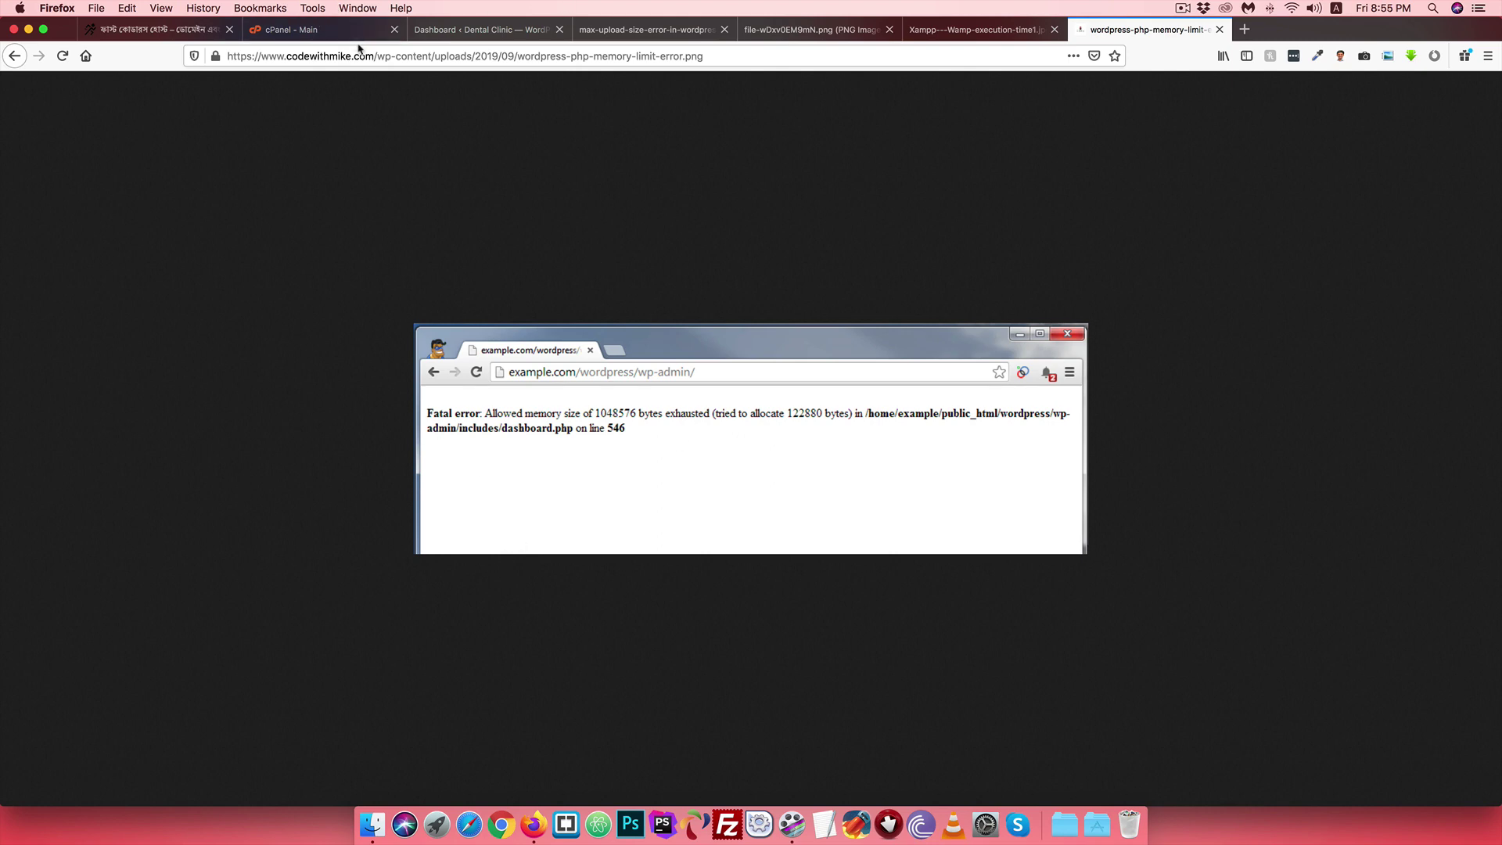
Step: Compare the hosting account's cPanel with the WordPress dashboard and read the dashboard's PHP Update Required notice
{"action": "left_click", "coordinate": [323, 31]}
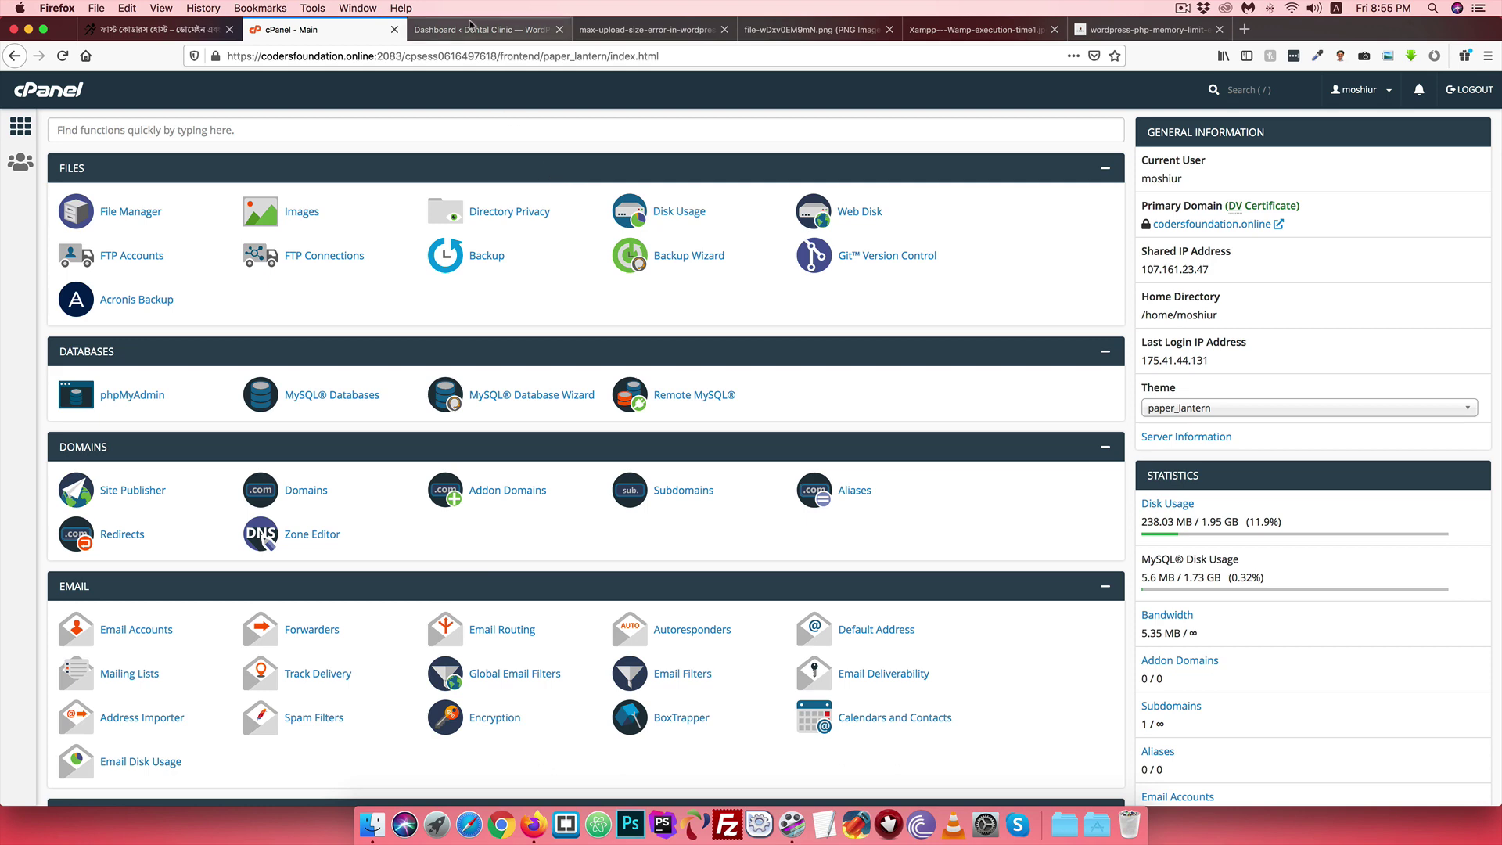
{"action": "left_click", "coordinate": [473, 29]}
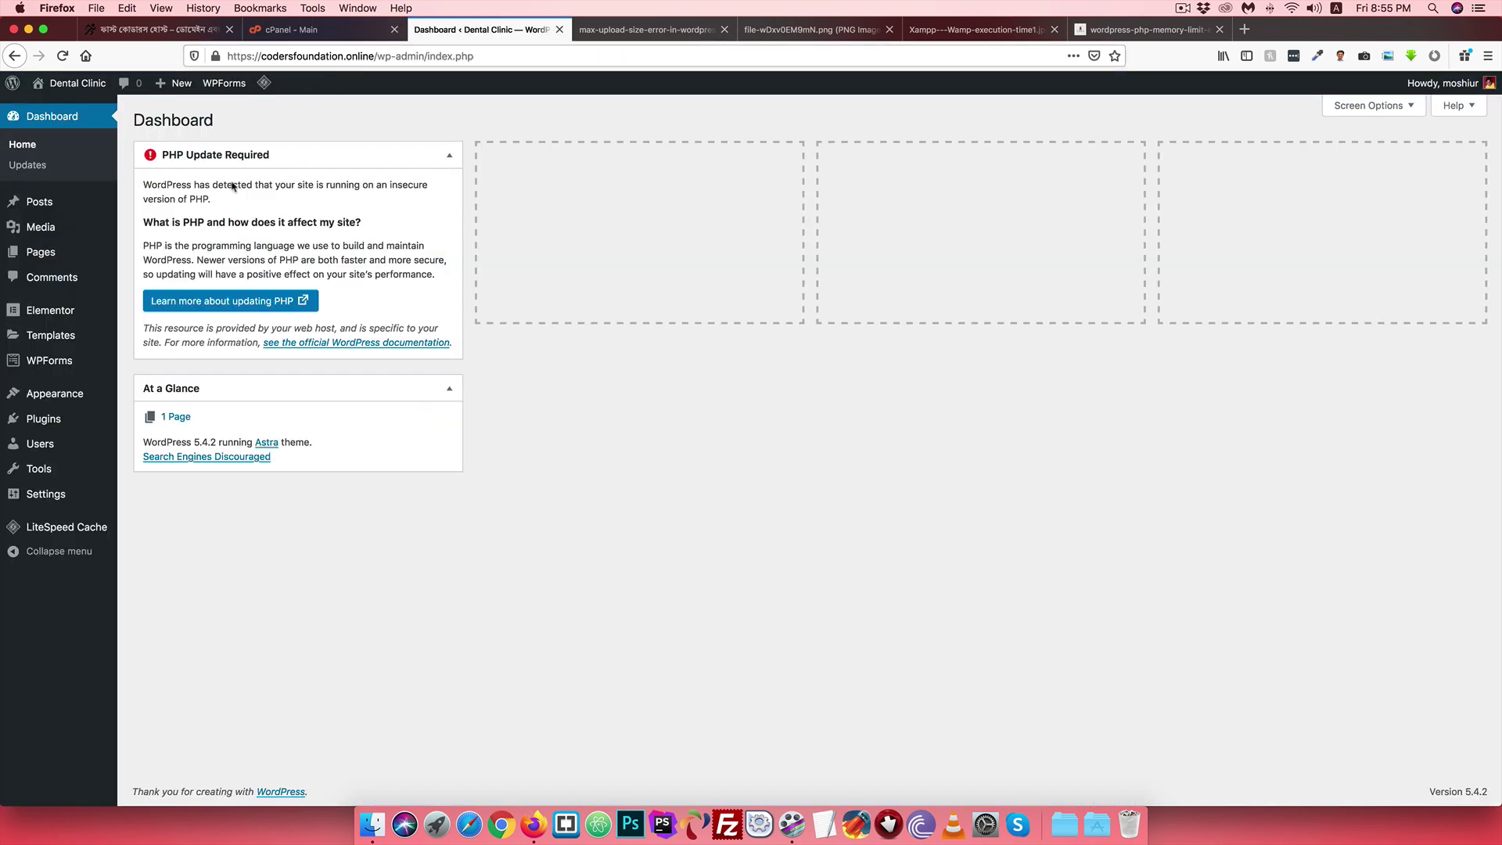
{"action": "left_click", "coordinate": [323, 29]}
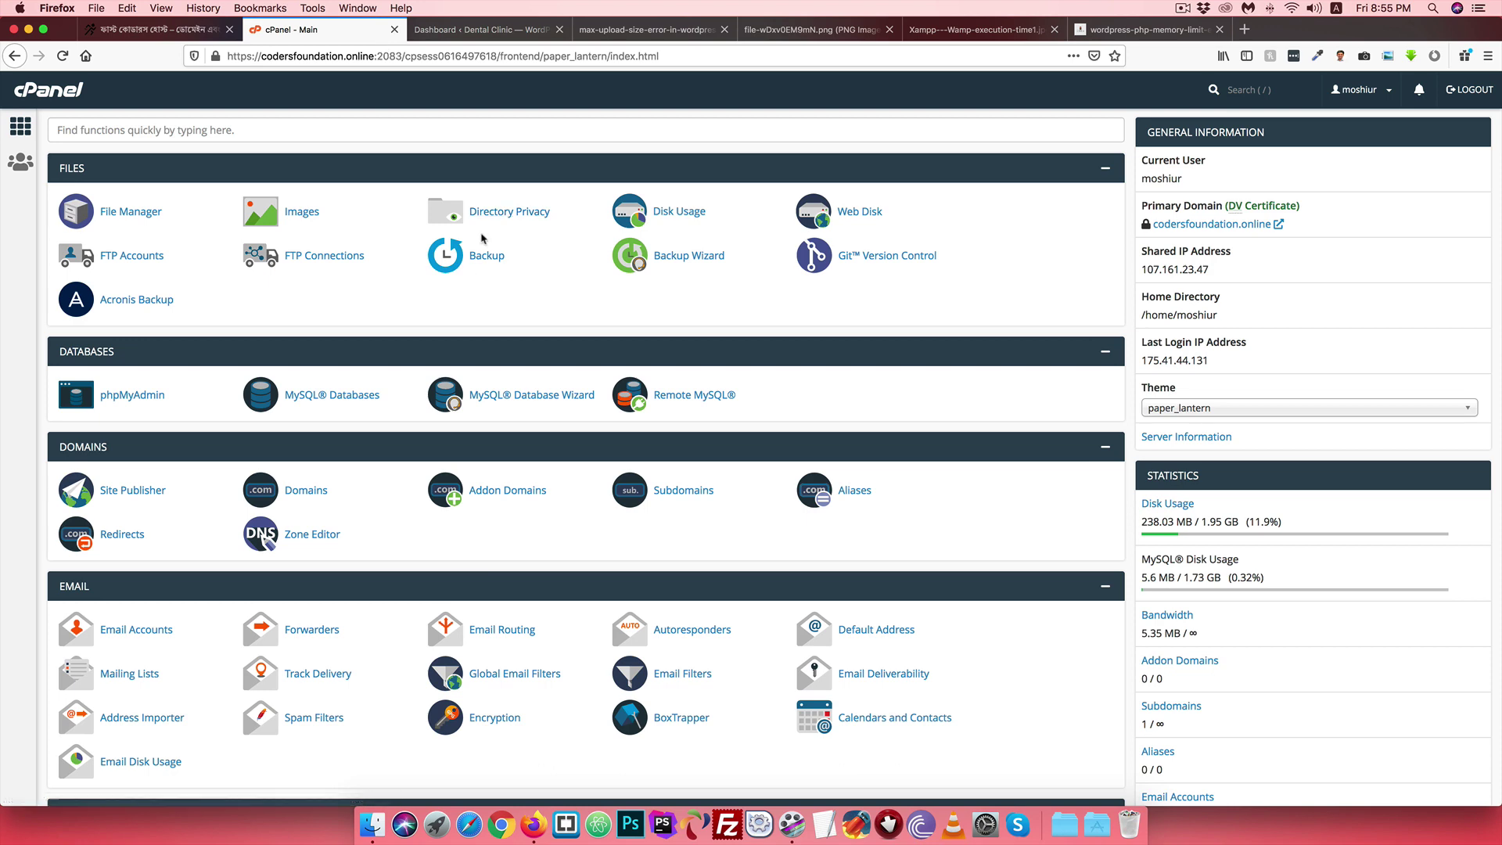
{"action": "left_click", "coordinate": [483, 31]}
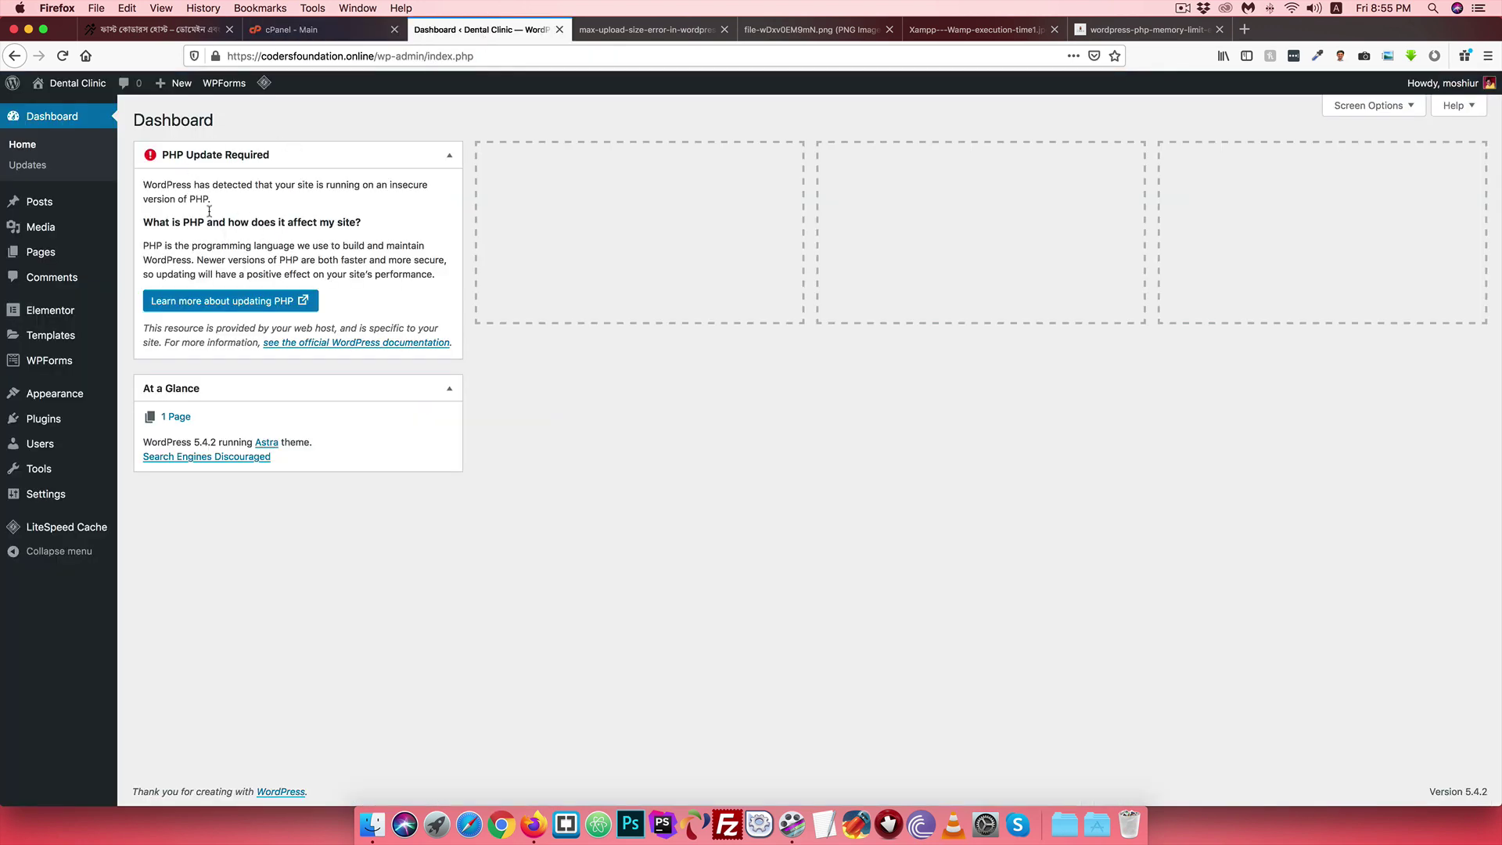
Step: Find Select PHP Version on the cPanel main page and open it
{"action": "left_click", "coordinate": [295, 33]}
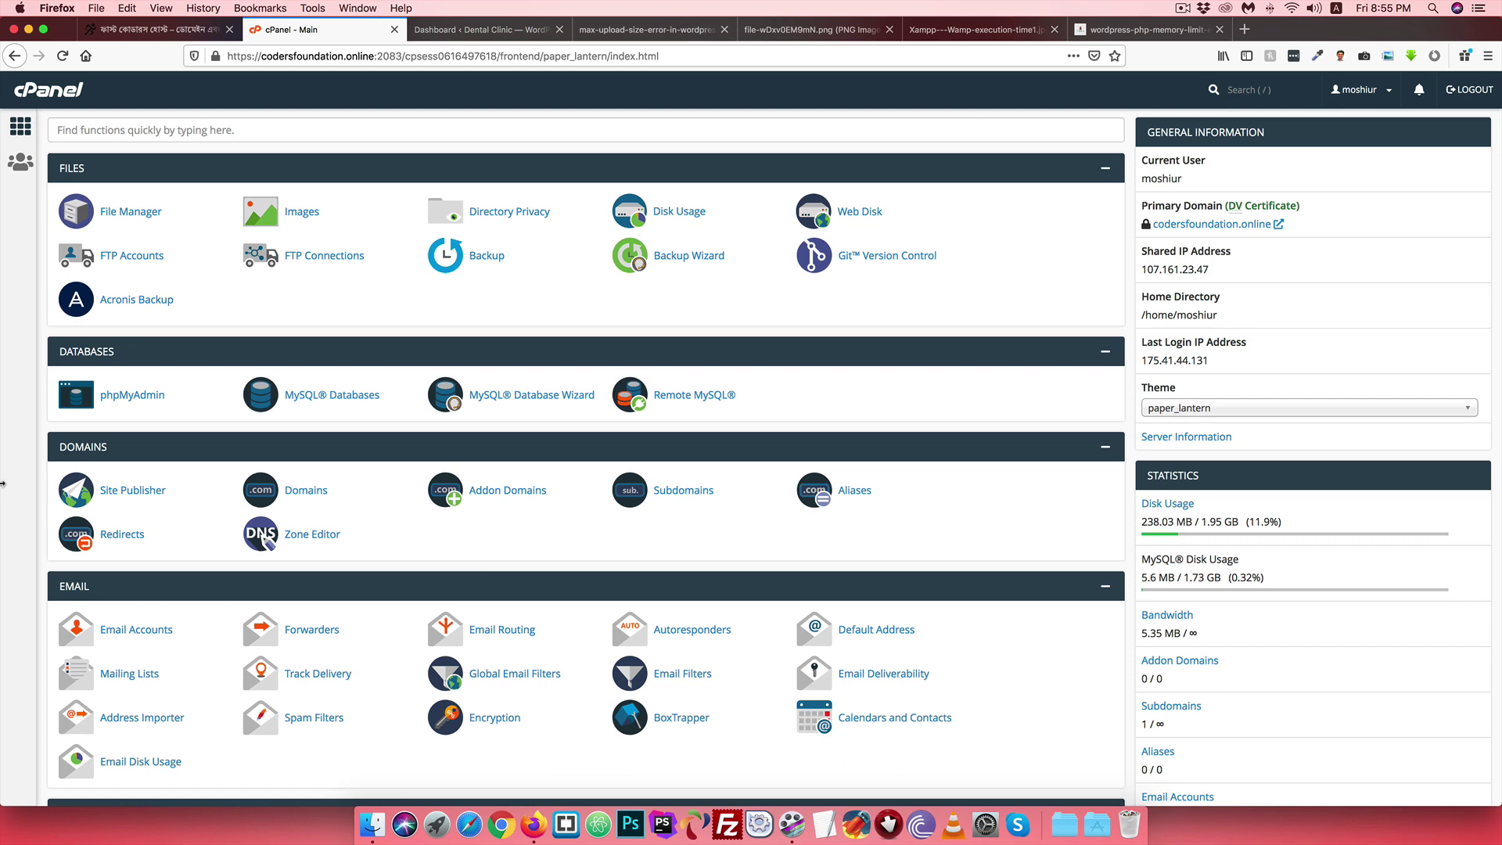
{"action": "key", "text": "super+f"}
{"action": "type", "text": "select php ver"}
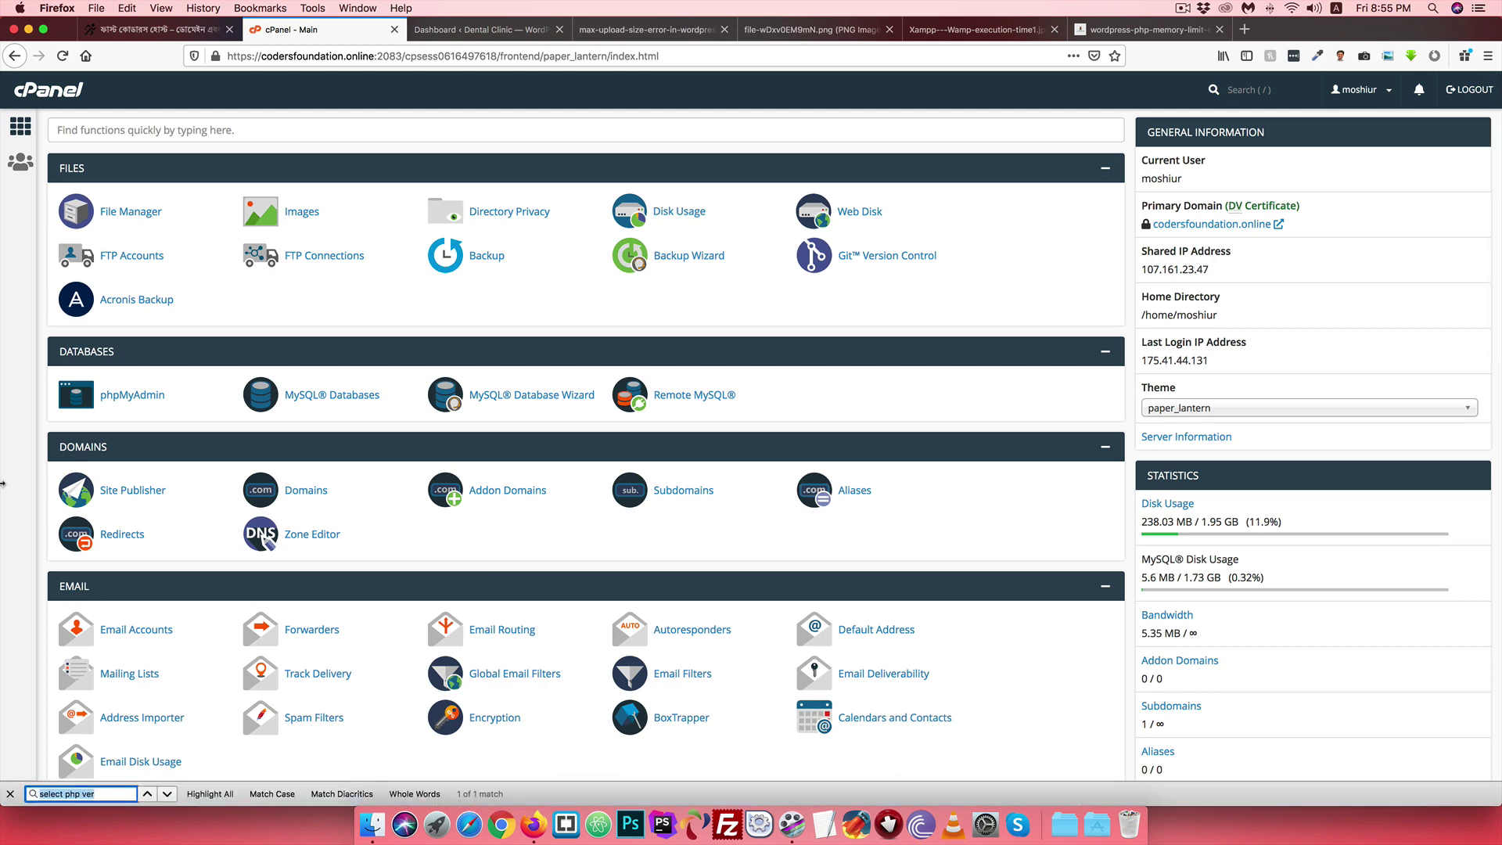
{"action": "left_click", "coordinate": [101, 796]}
{"action": "type", "text": "s"}
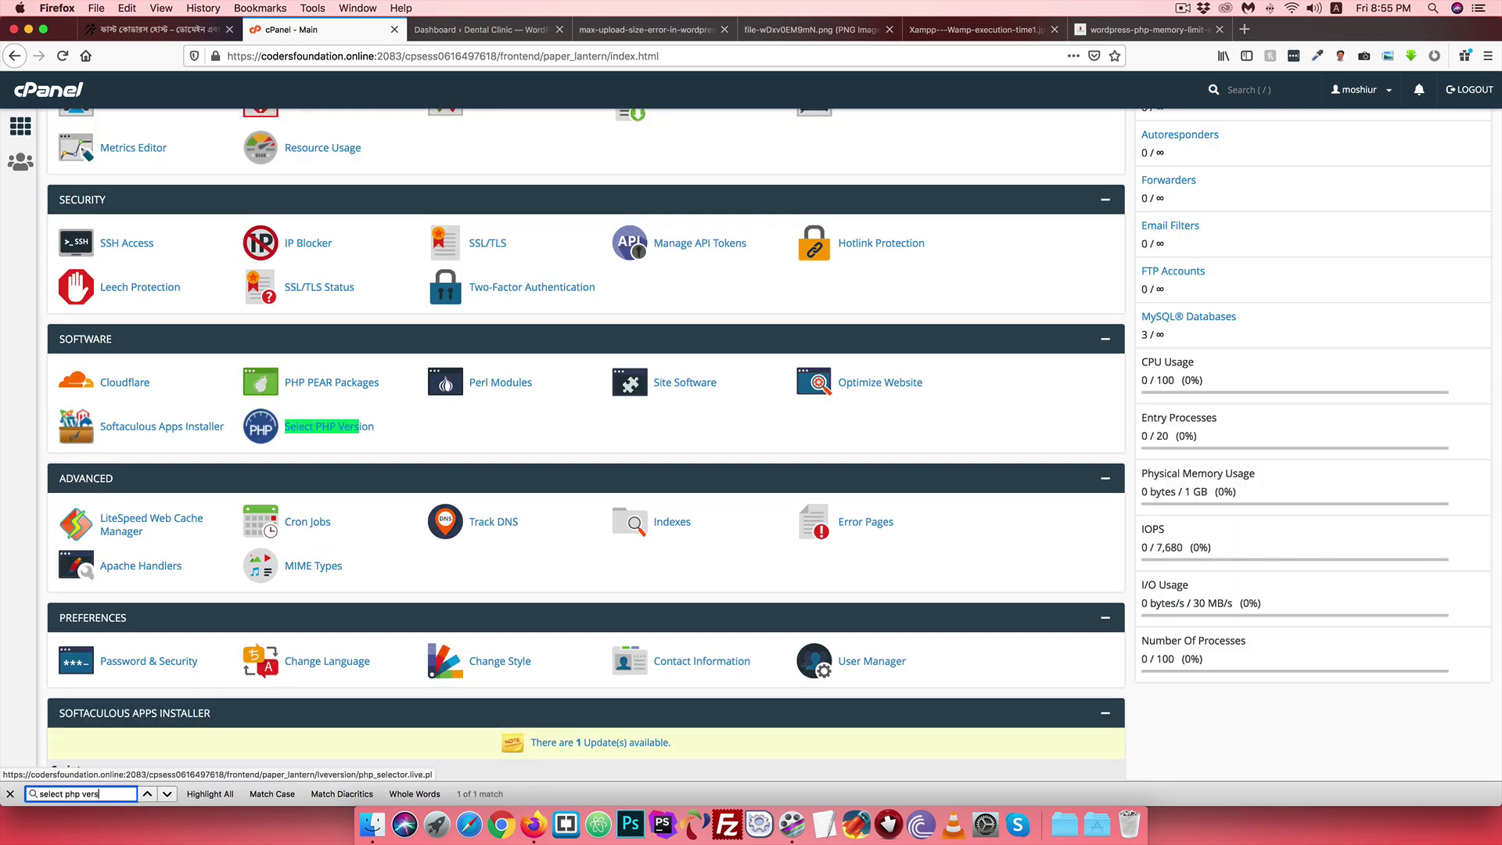
{"action": "type", "text": "ion"}
{"action": "left_click", "coordinate": [308, 430]}
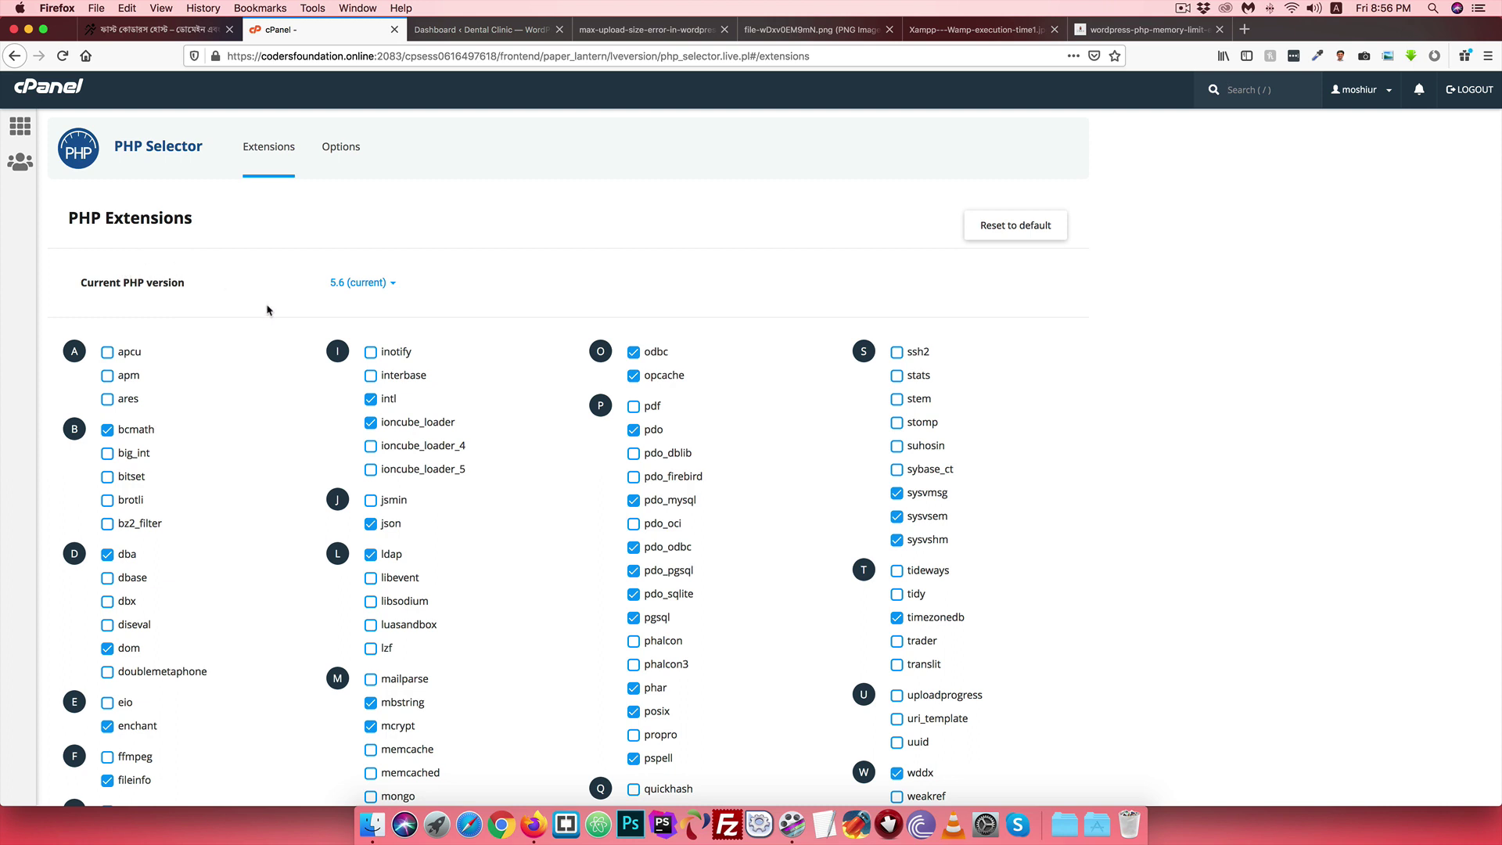
Step: Set PHP 7.3 as the current PHP version in PHP Selector
{"action": "left_click", "coordinate": [346, 282]}
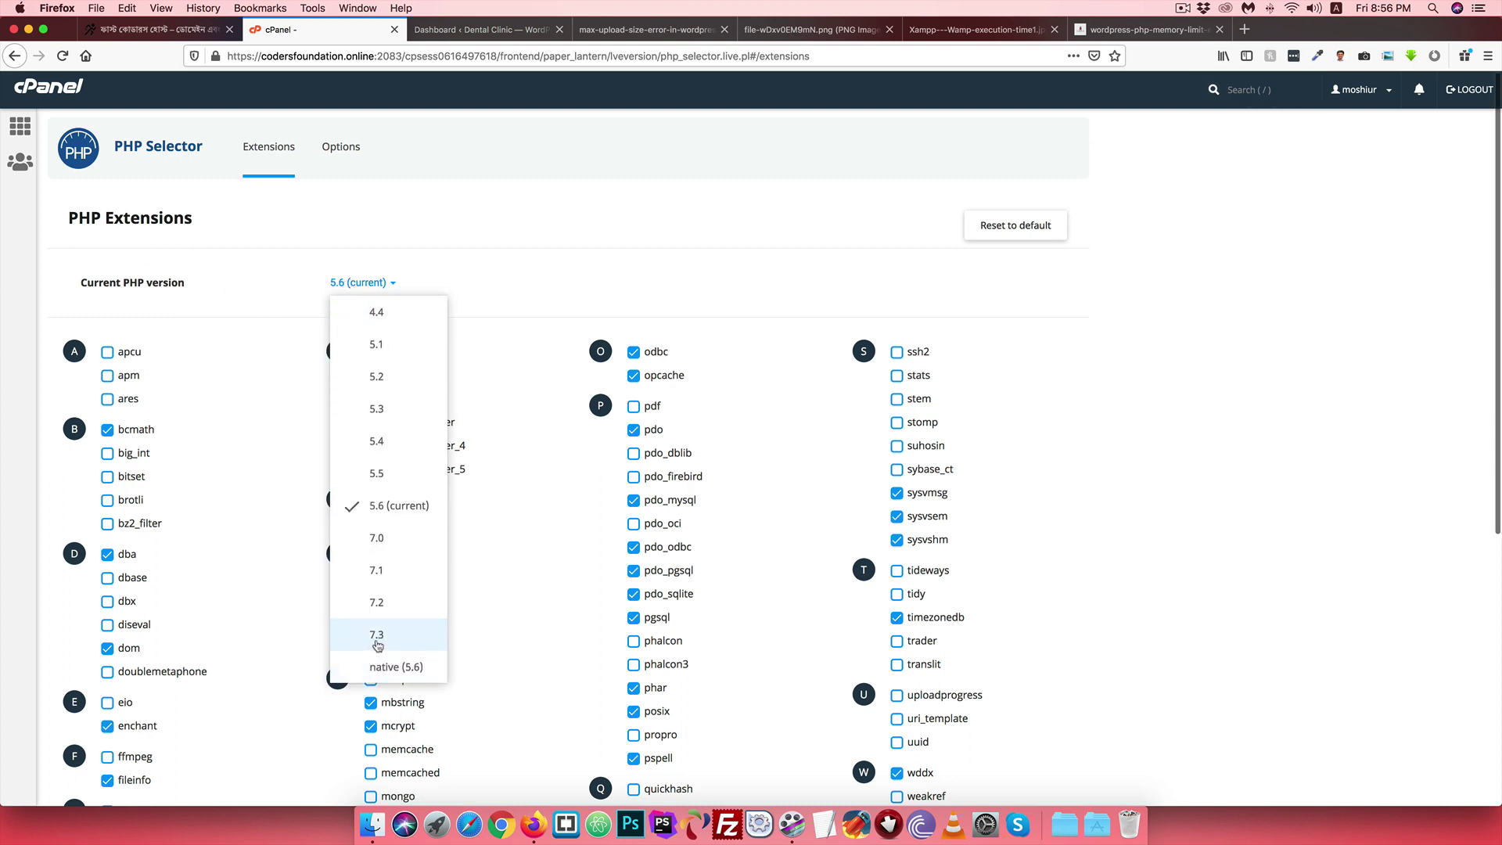
{"action": "left_click", "coordinate": [378, 640]}
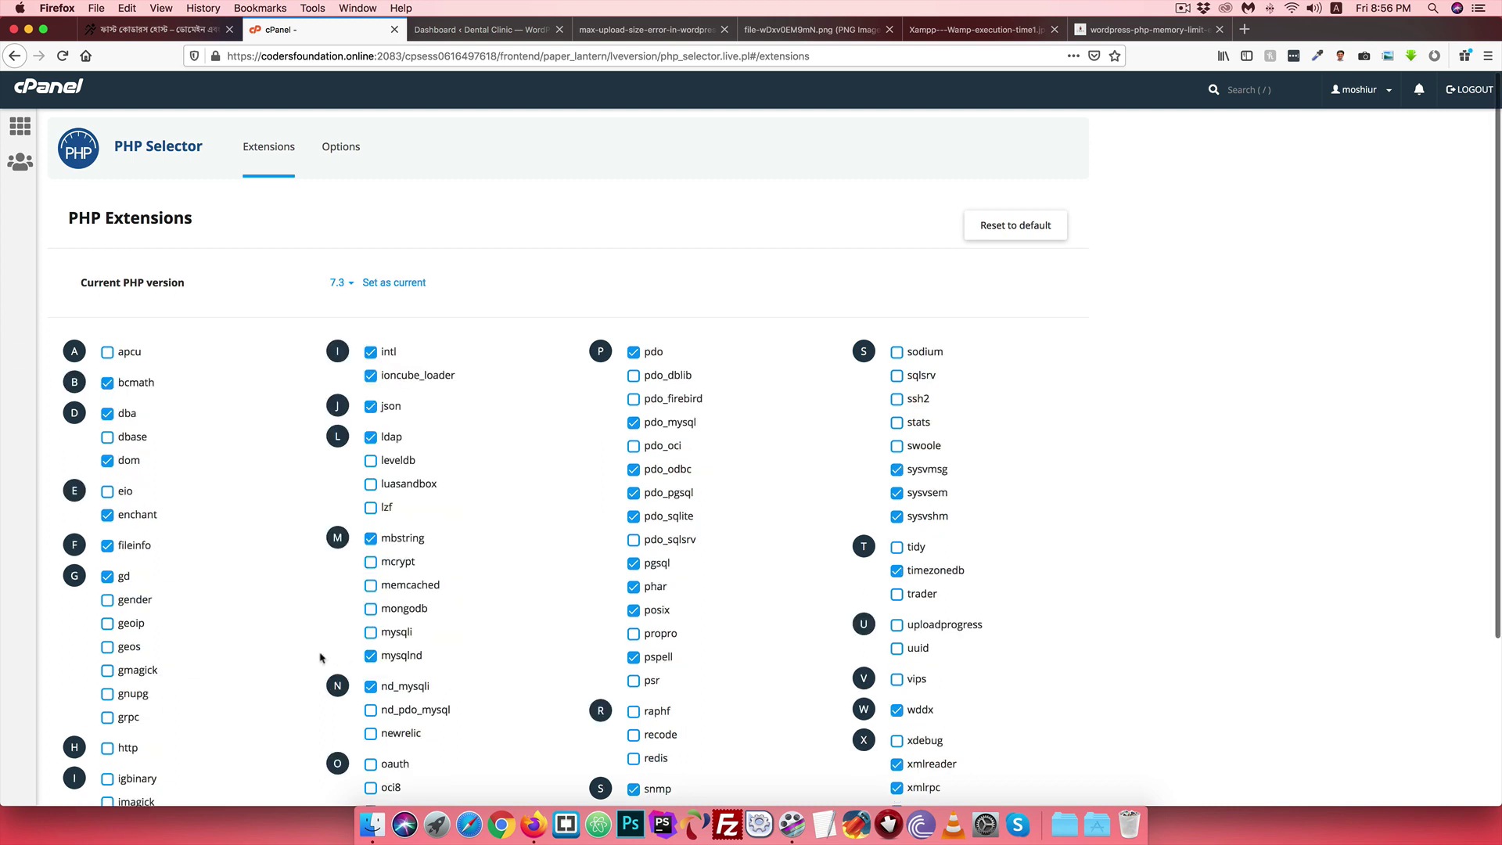
{"action": "left_click", "coordinate": [395, 284]}
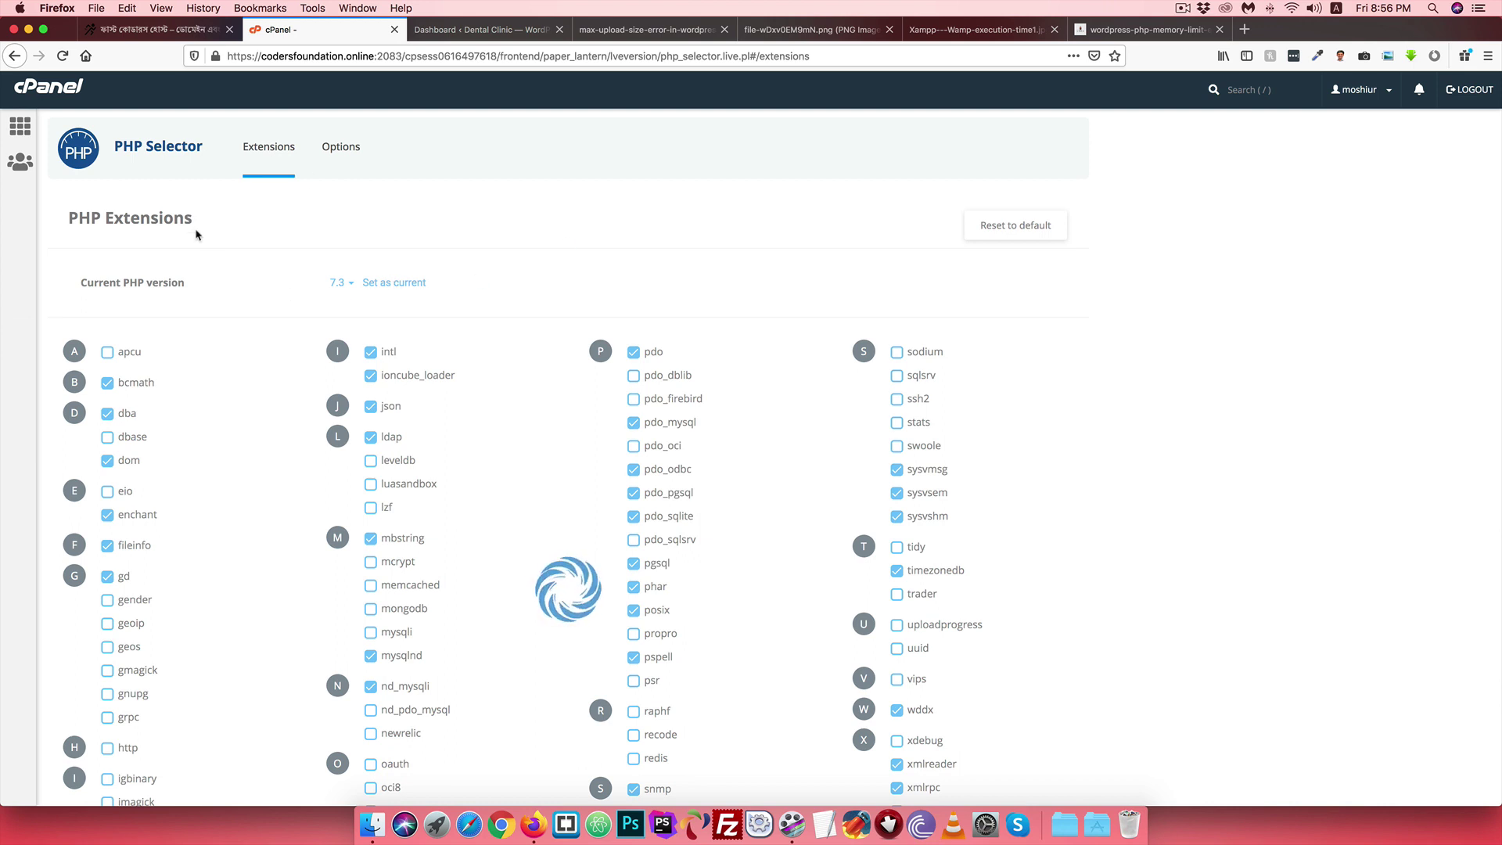
{"action": "left_click", "coordinate": [501, 36]}
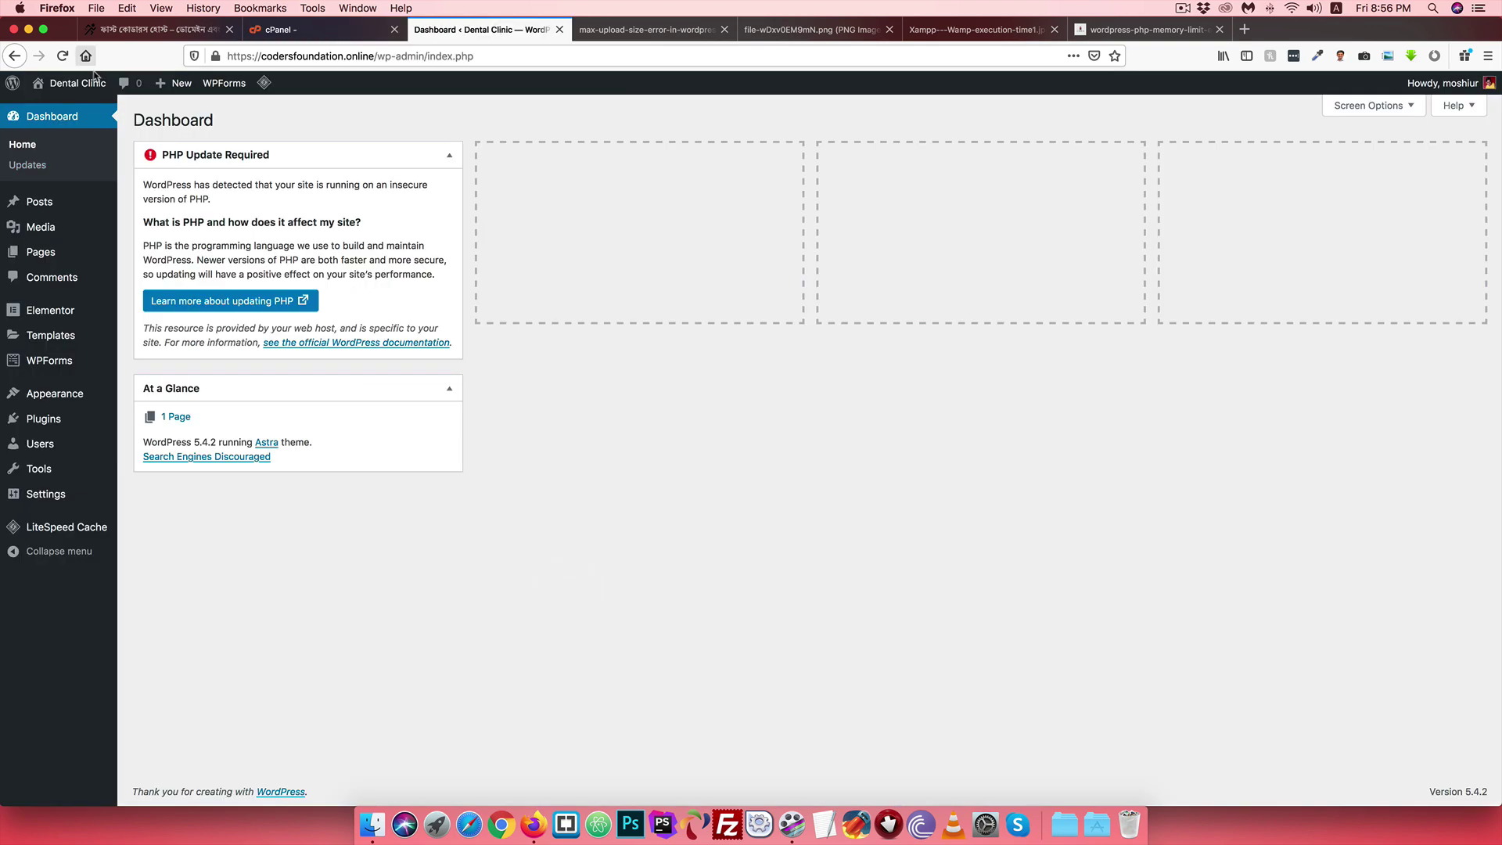
{"action": "left_click_drag", "start_coordinate": [377, 57], "coordinate": [155, 57]}
{"action": "key", "text": "super+c"}
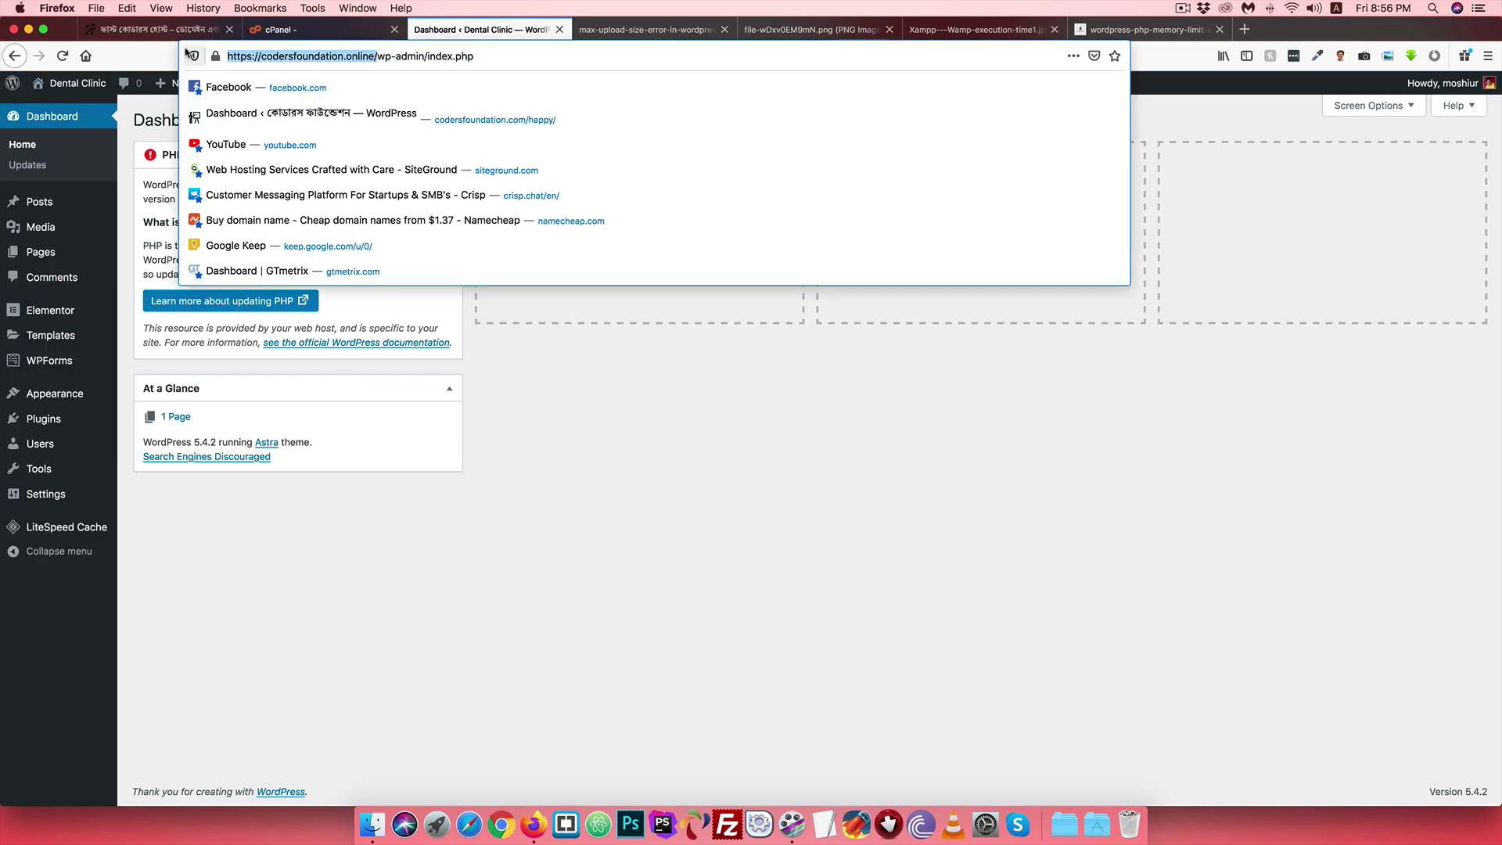
{"action": "left_click", "coordinate": [955, 565]}
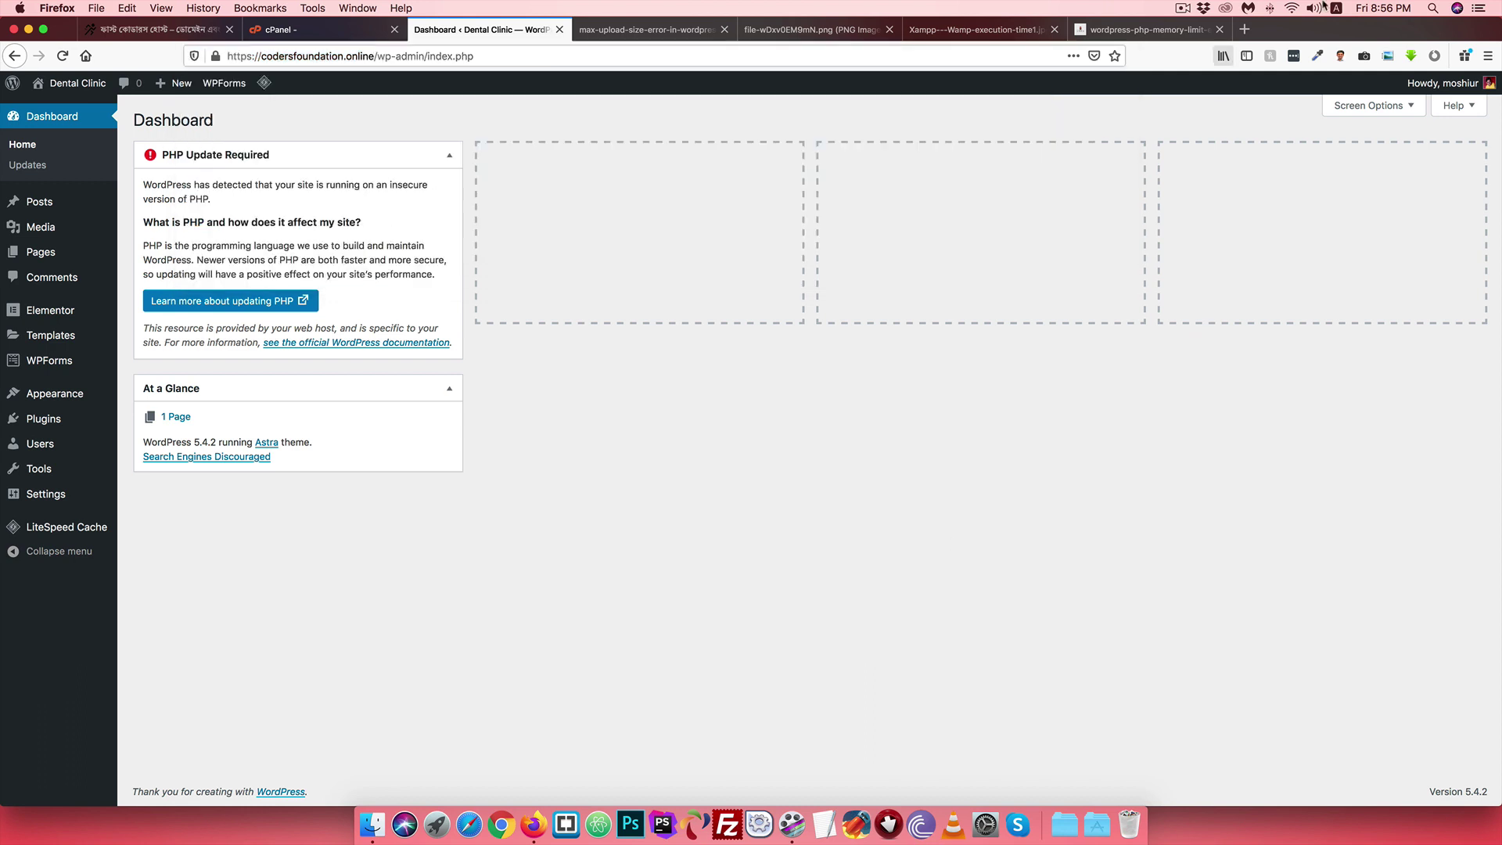
{"action": "left_click", "coordinate": [1489, 56]}
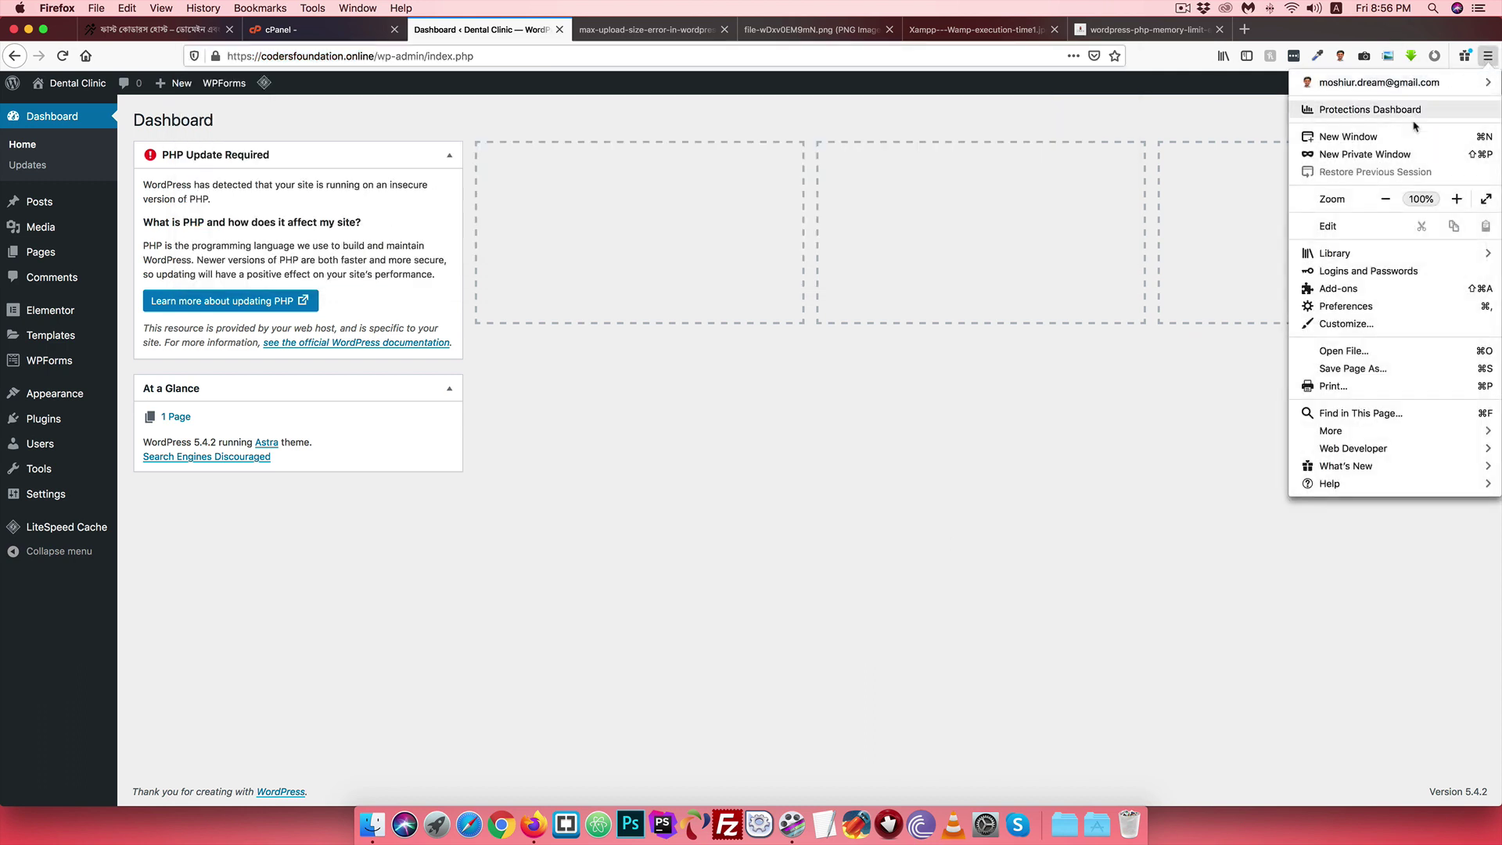
{"action": "left_click", "coordinate": [1360, 159]}
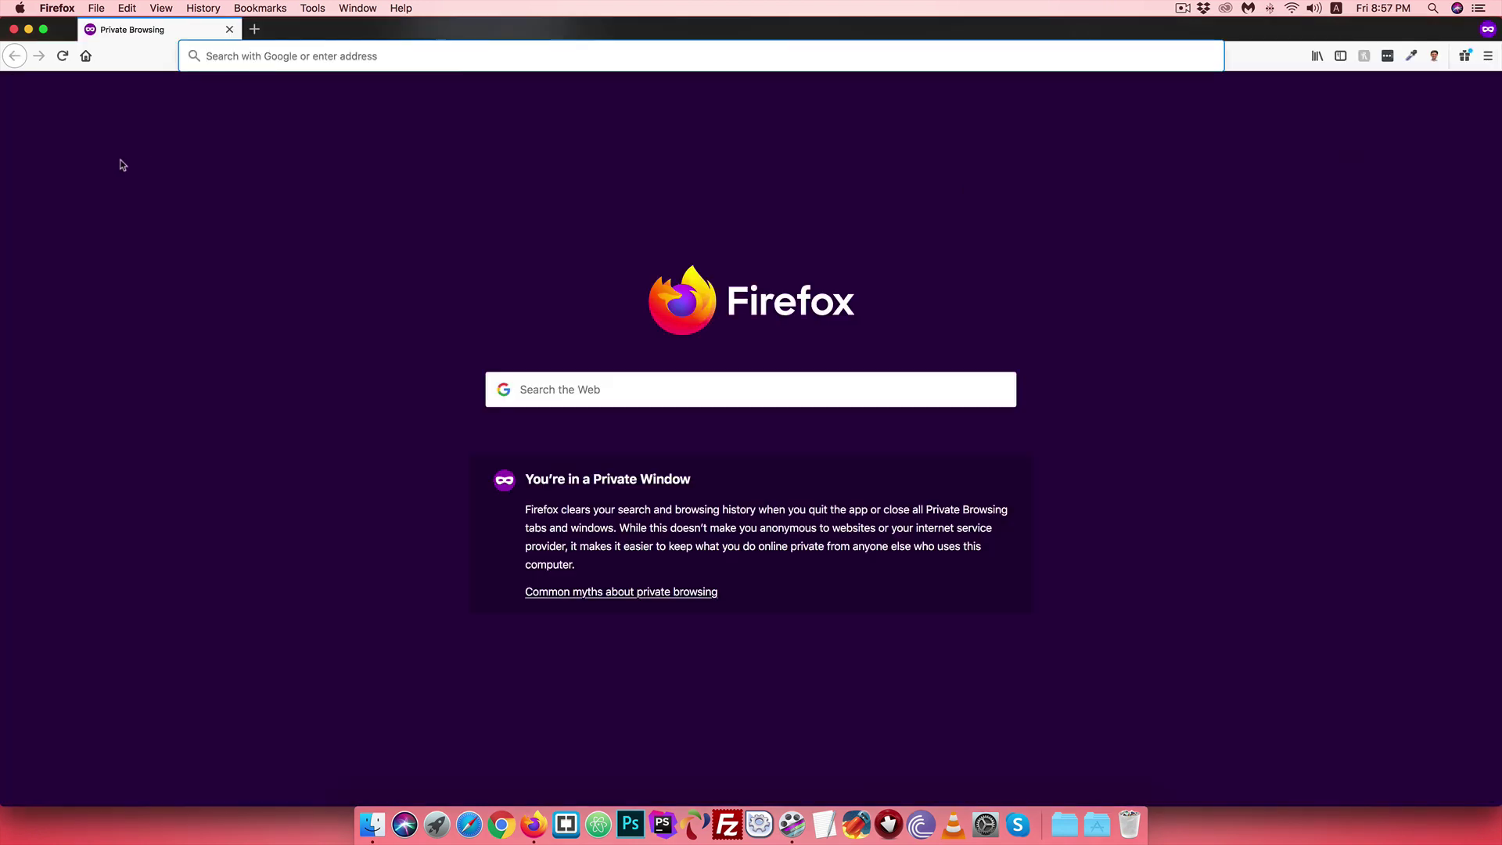
{"action": "key", "text": "super+v"}
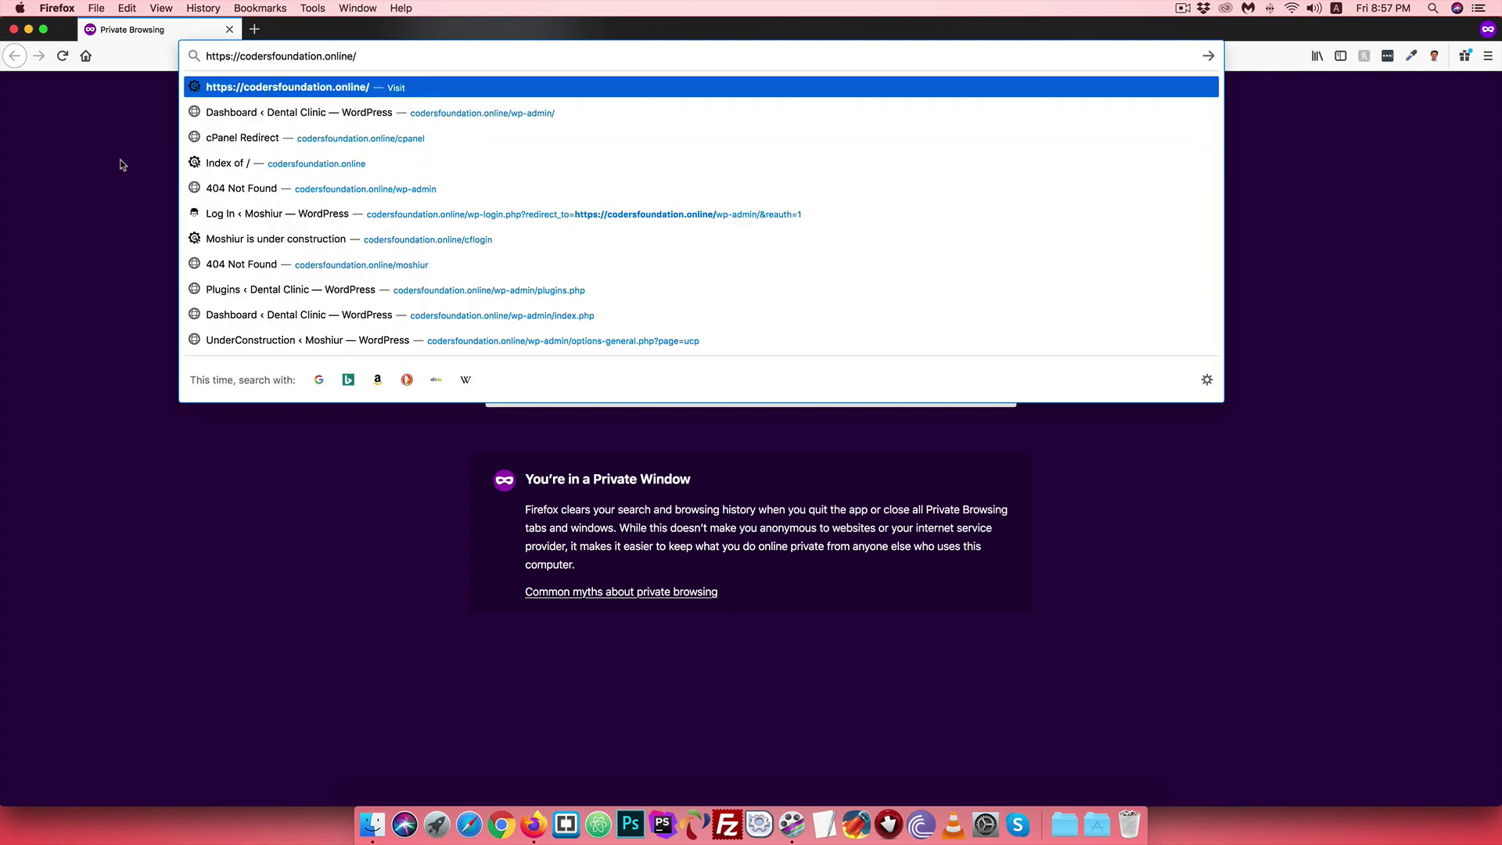
{"action": "key", "text": "Return"}
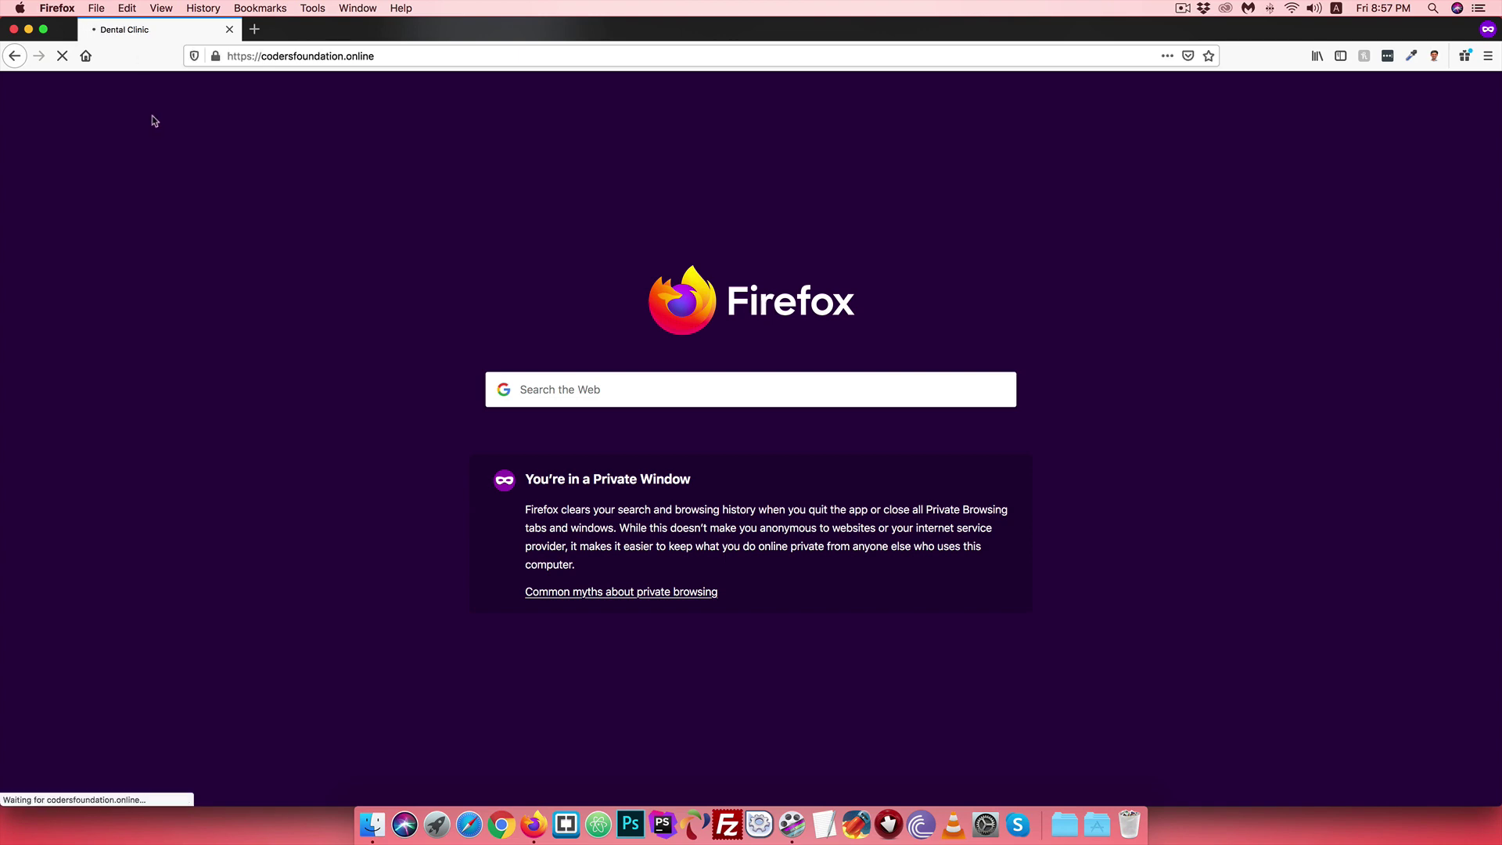
Step: Return to the WordPress dashboard and reload it to recheck the PHP update notice
{"action": "key", "text": "ctrl+Up"}
{"action": "left_click", "coordinate": [269, 250]}
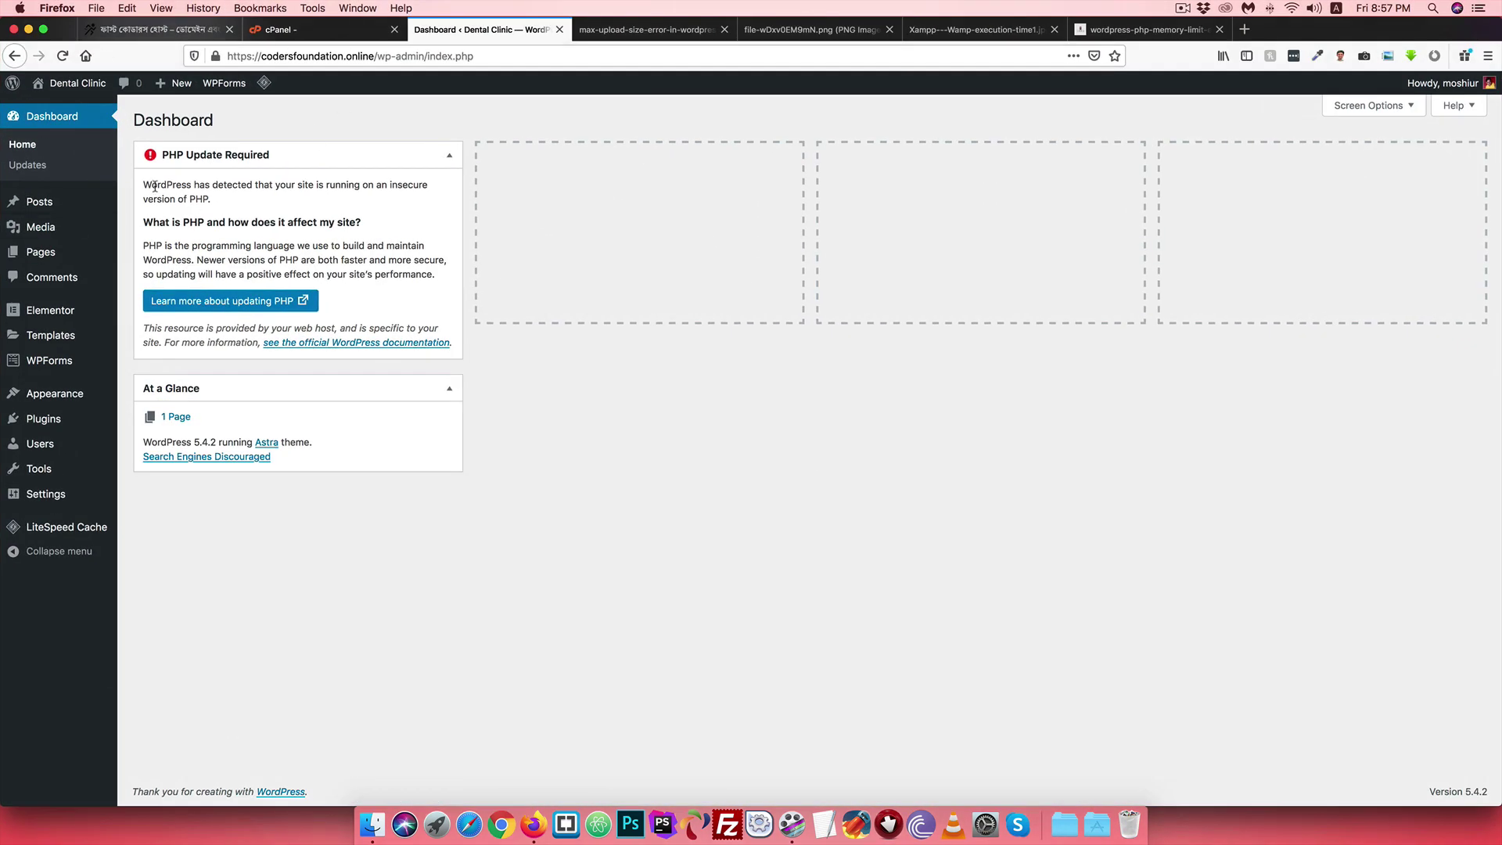
{"action": "left_click", "coordinate": [27, 165]}
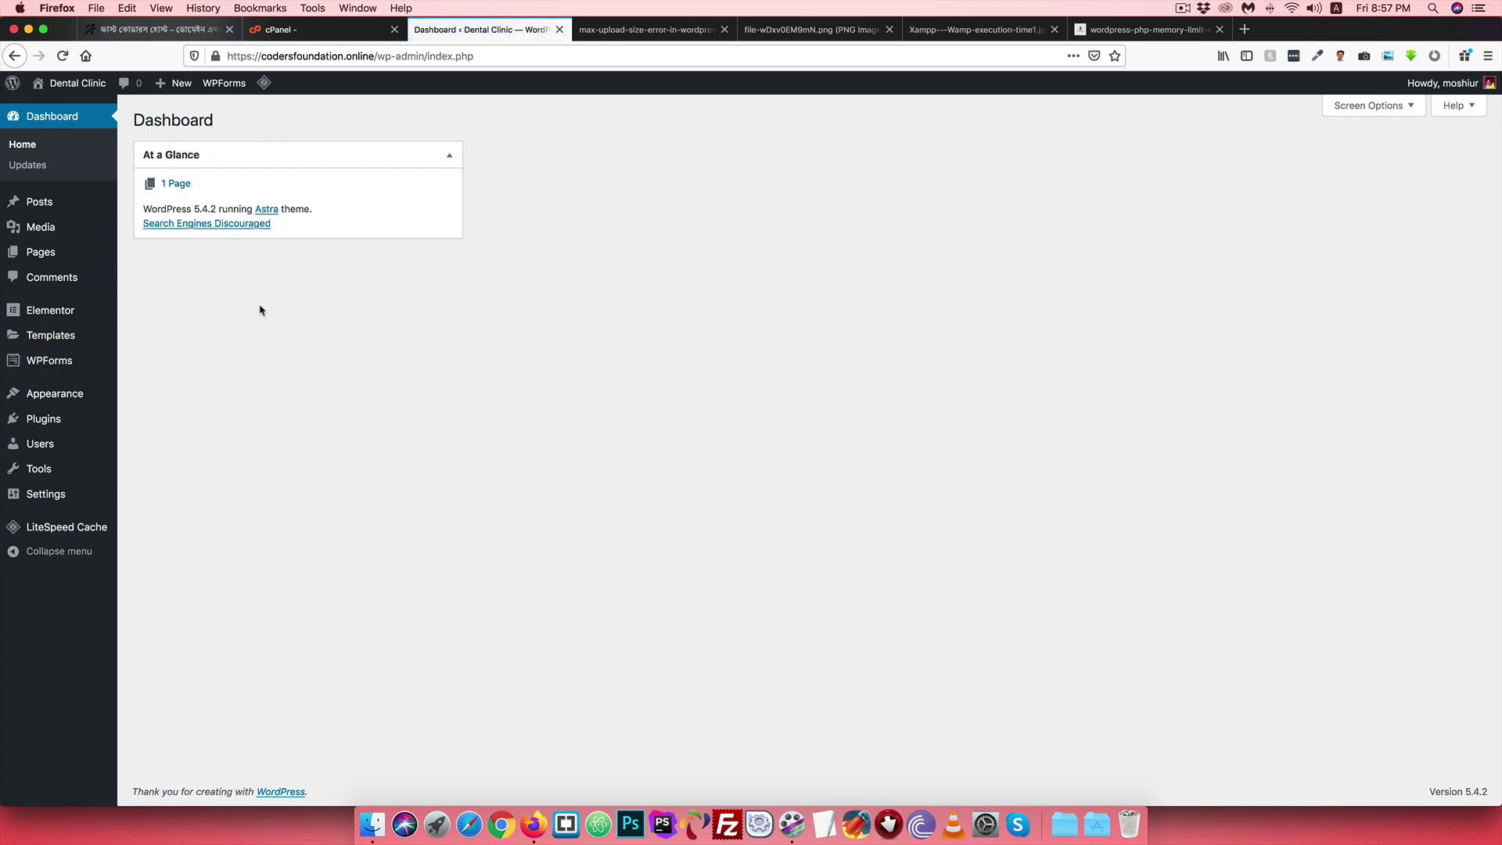
Step: Look through the Dental Clinic homepage in the private window to check that it still displays properly
{"action": "key", "text": "ctrl+Up"}
{"action": "left_click", "coordinate": [140, 268]}
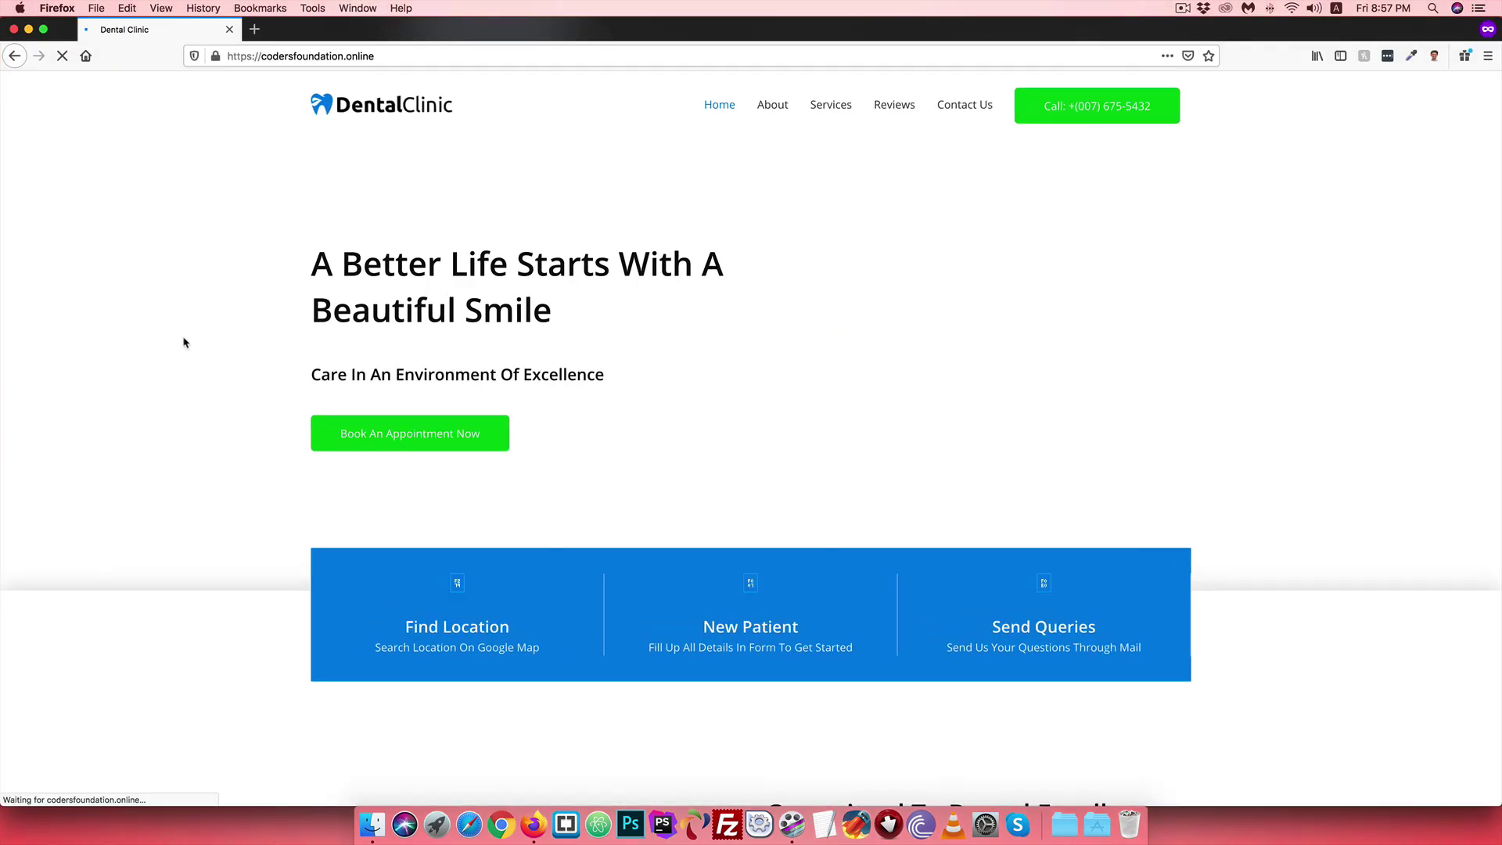
{"action": "scroll", "coordinate": [184, 341], "scroll_direction": "down", "scroll_amount": 5}
{"action": "scroll", "coordinate": [184, 341], "scroll_direction": "up", "scroll_amount": 5}
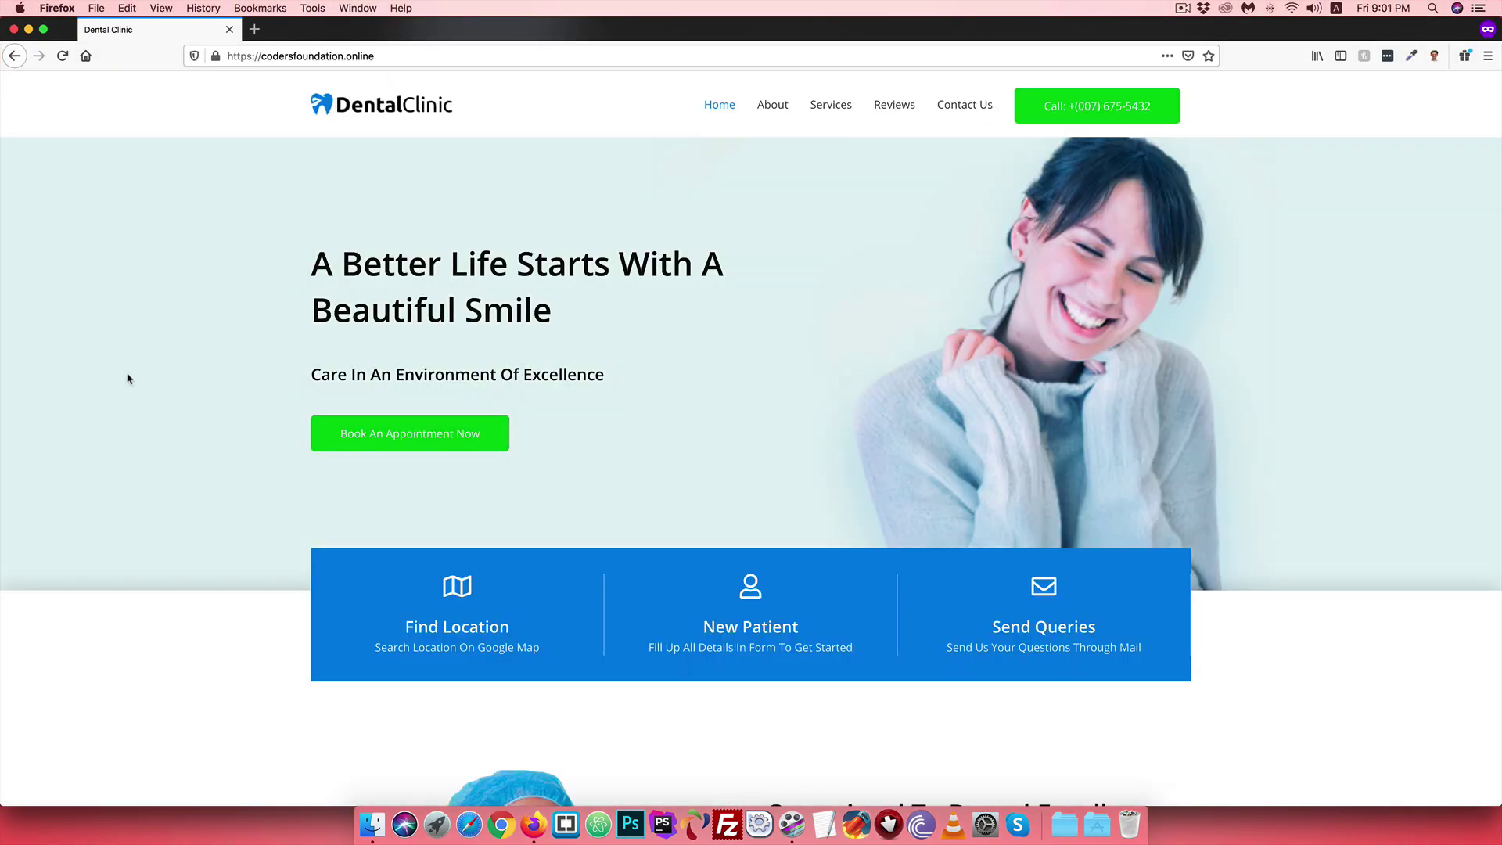
{"action": "scroll", "coordinate": [131, 410], "scroll_direction": "down", "scroll_amount": 10}
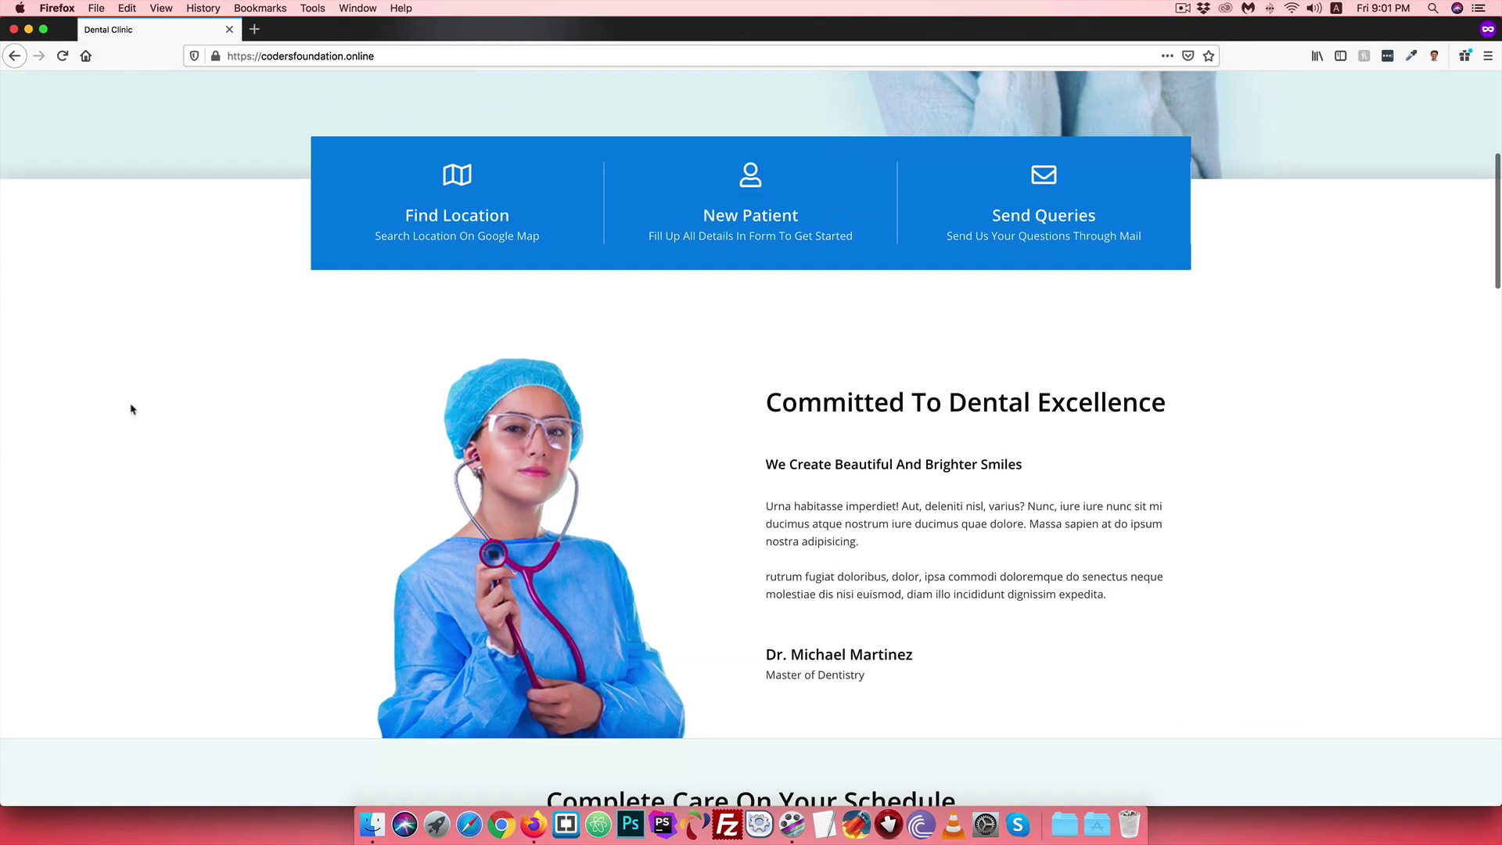
{"action": "scroll", "coordinate": [132, 410], "scroll_direction": "down", "scroll_amount": 20}
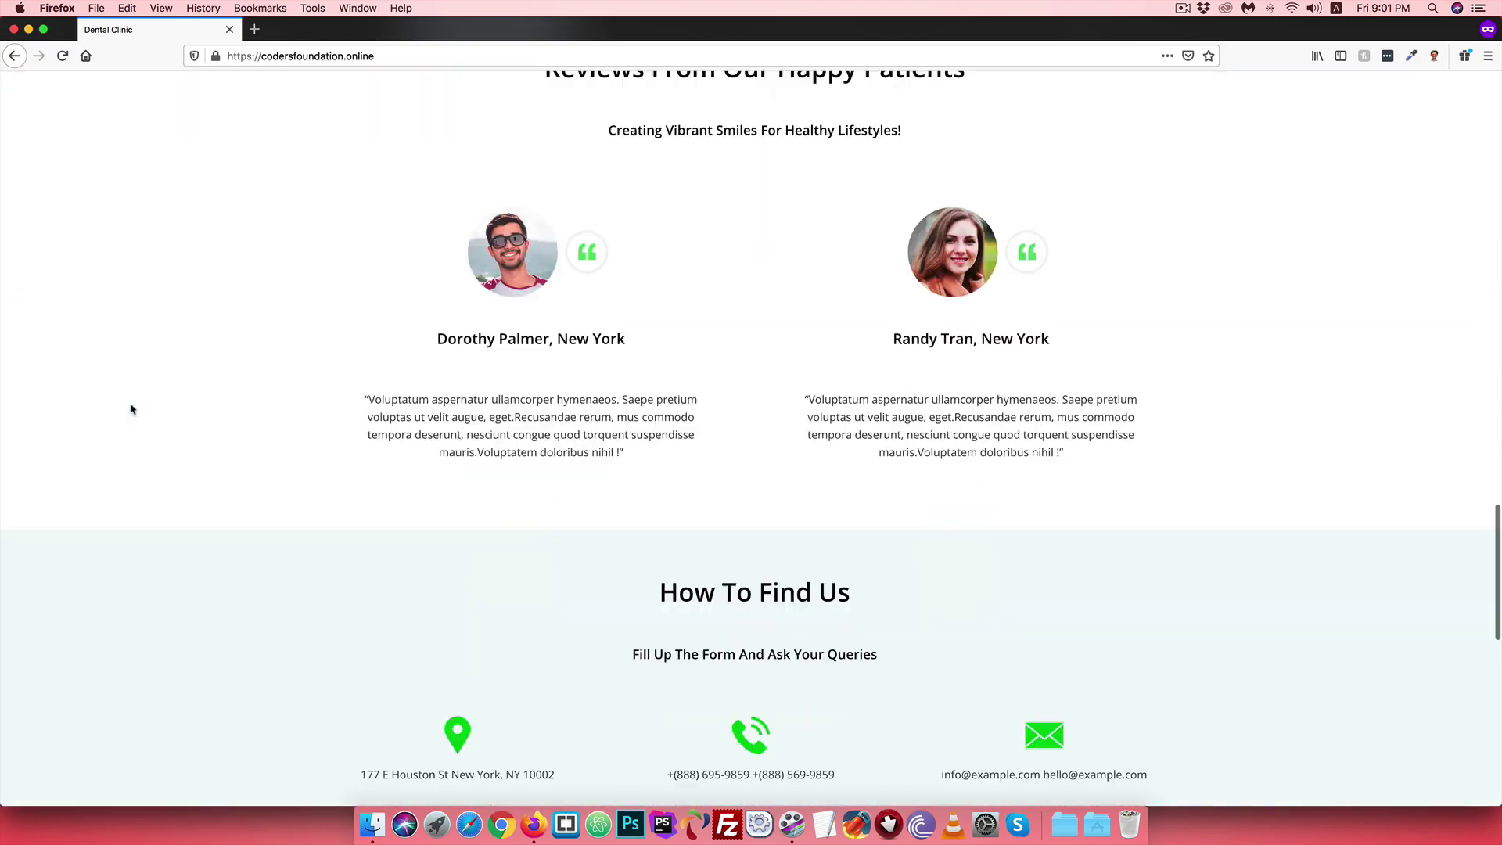
{"action": "scroll", "coordinate": [131, 409], "scroll_direction": "up", "scroll_amount": 20}
Step: Revisit the upload size error example and open the WordPress Media Library's uploader to check the maximum upload file size
{"action": "key", "text": "ctrl+Up"}
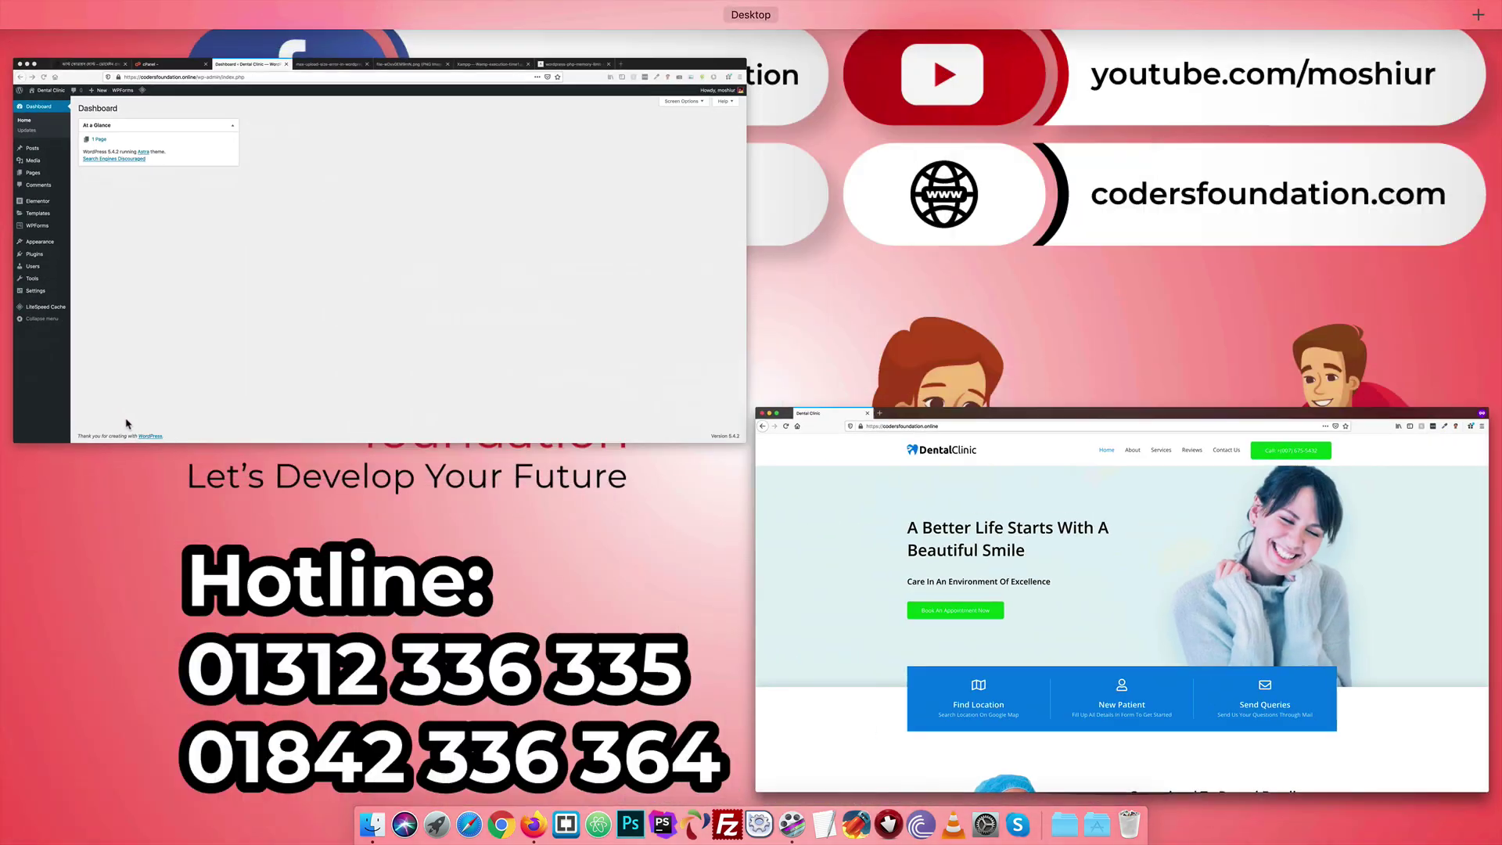
{"action": "left_click", "coordinate": [139, 263]}
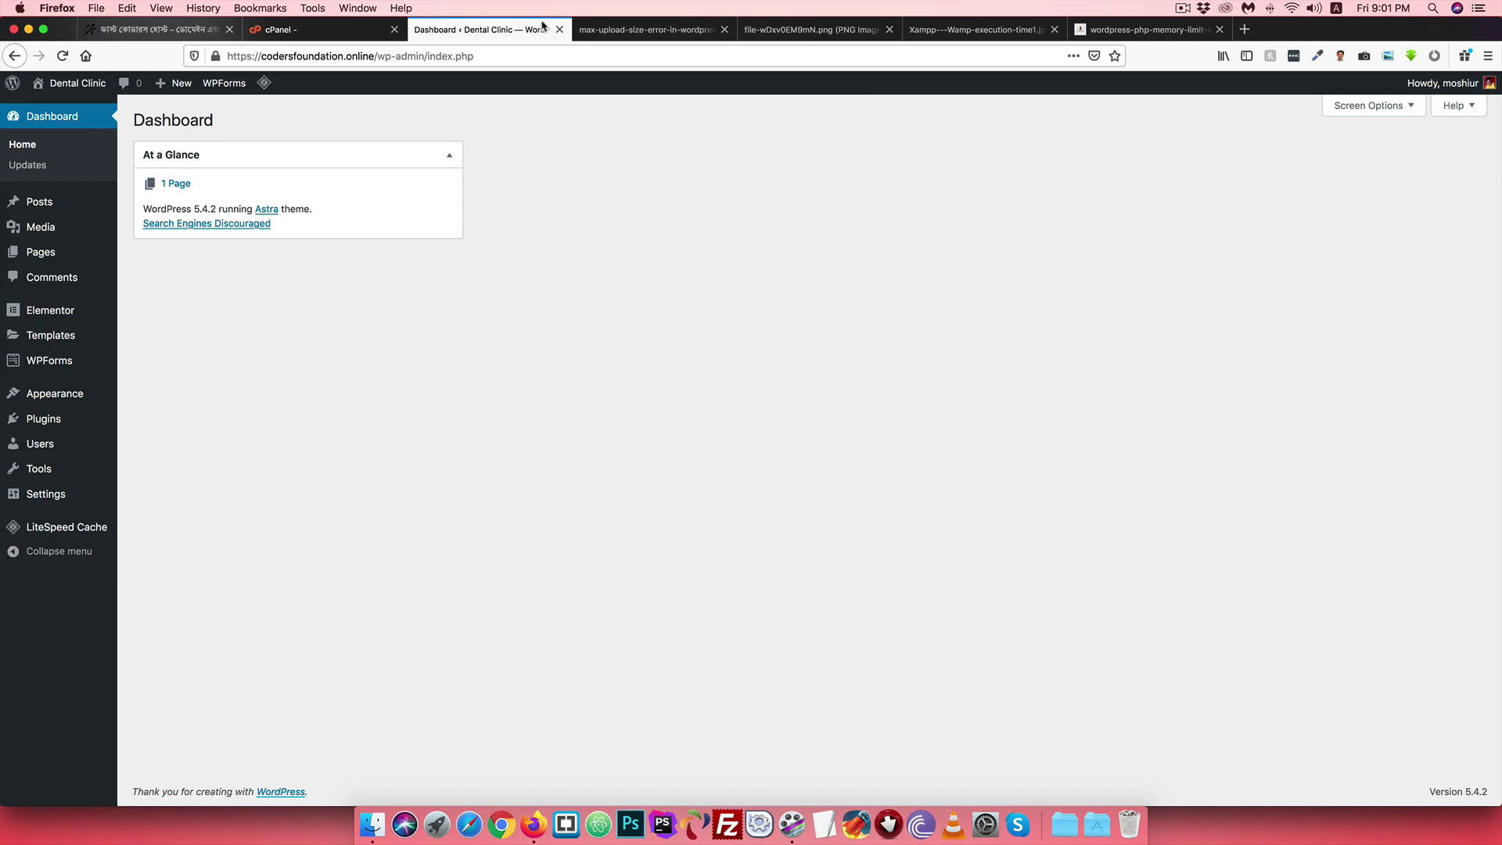
{"action": "left_click", "coordinate": [598, 36]}
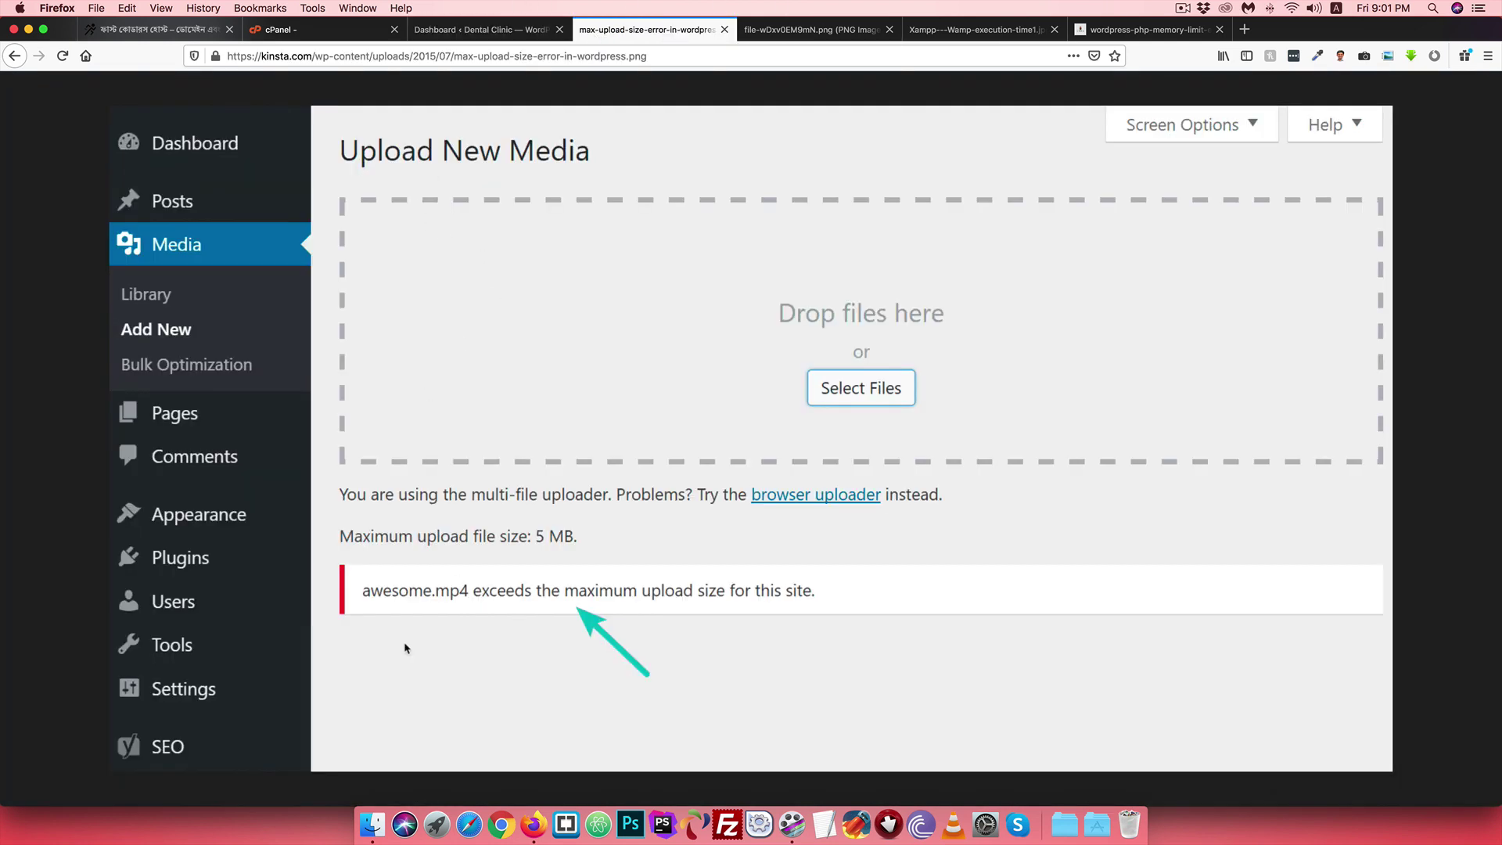
{"action": "left_click", "coordinate": [482, 30]}
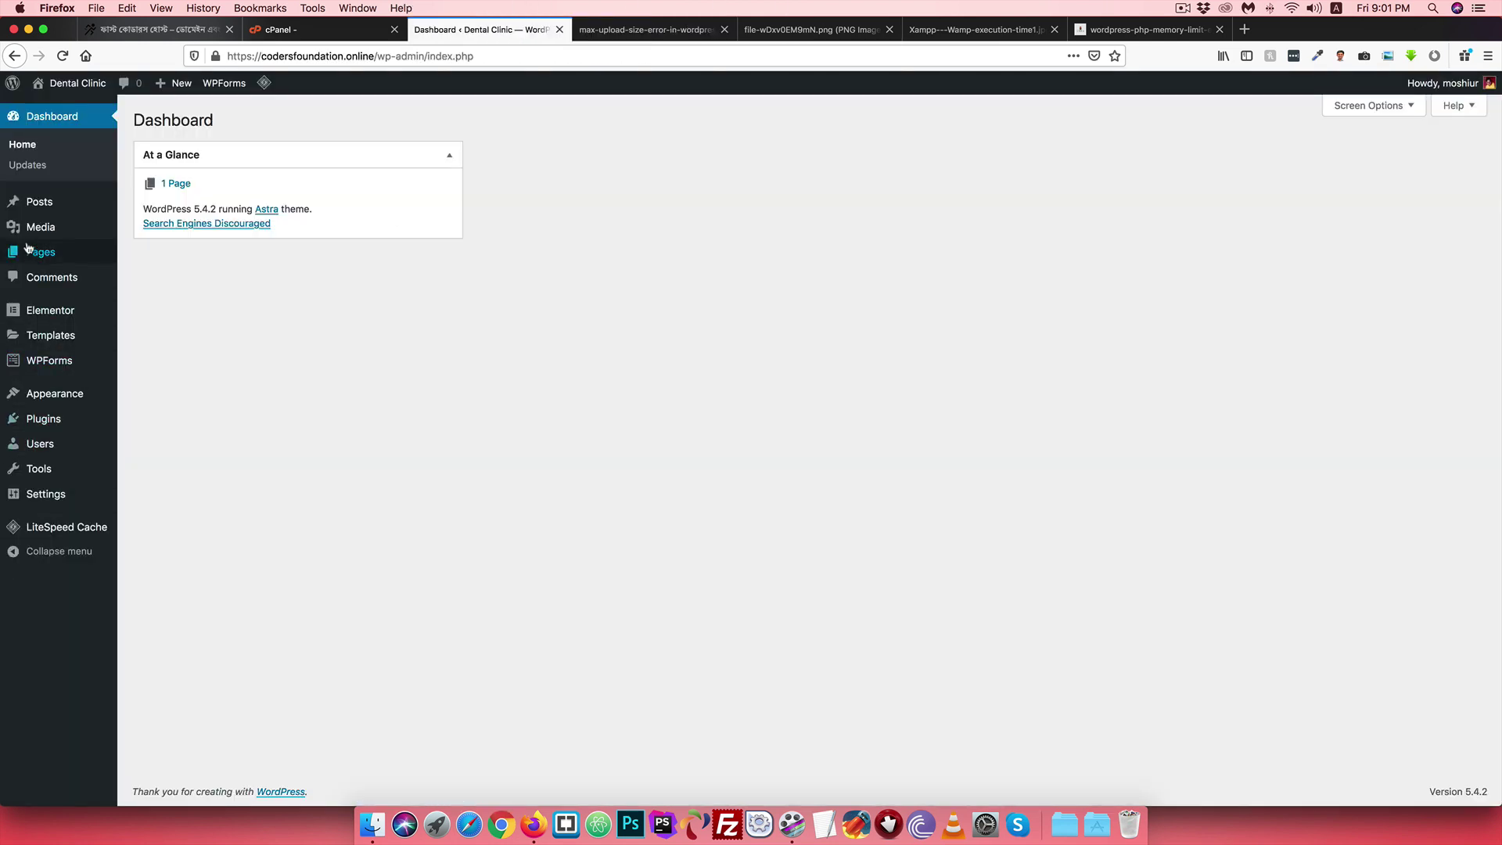
{"action": "left_click", "coordinate": [3, 320]}
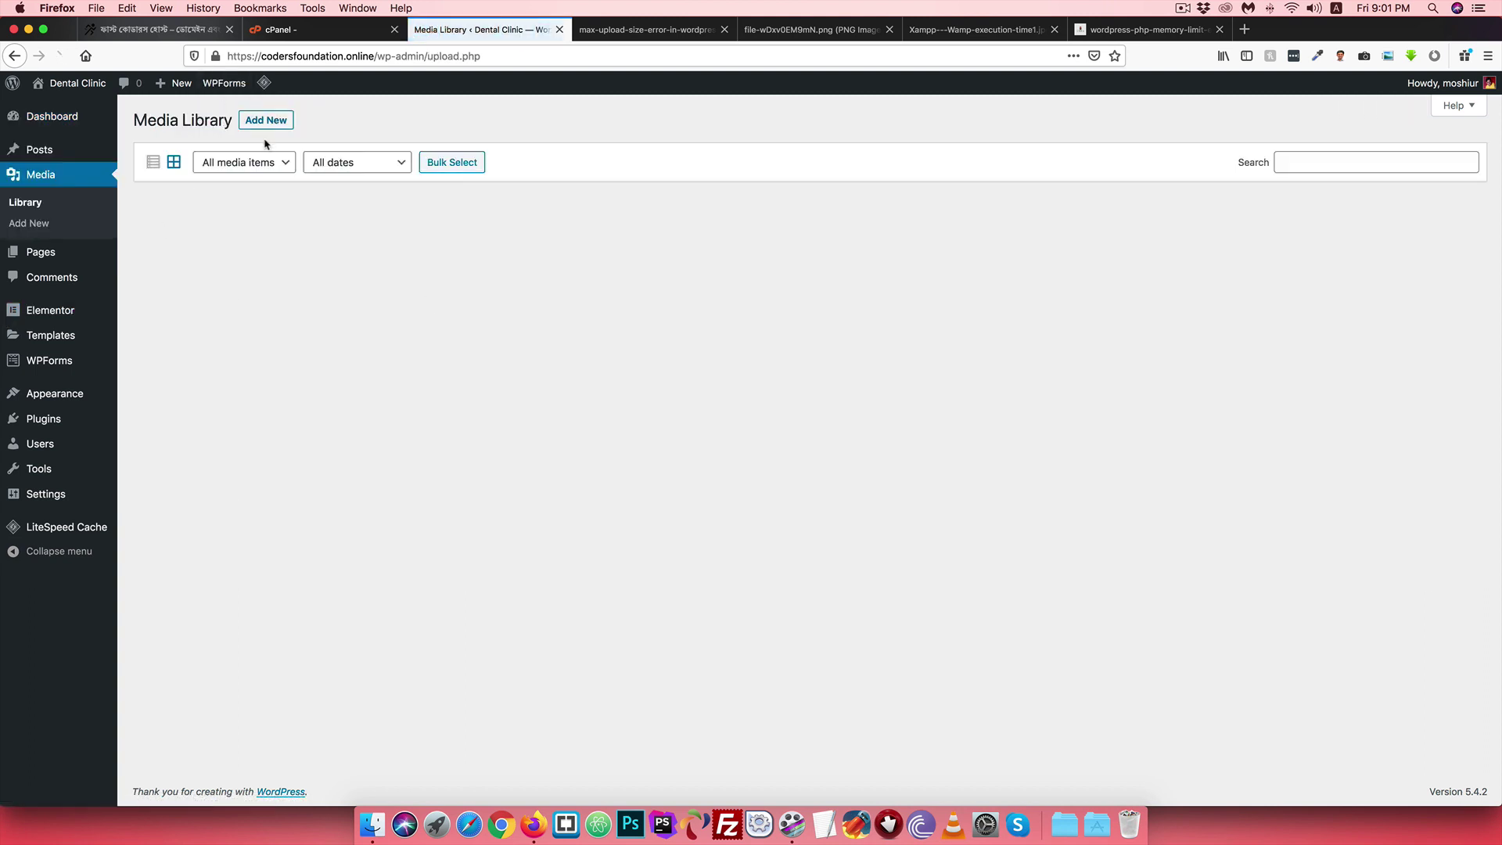
{"action": "left_click", "coordinate": [265, 123]}
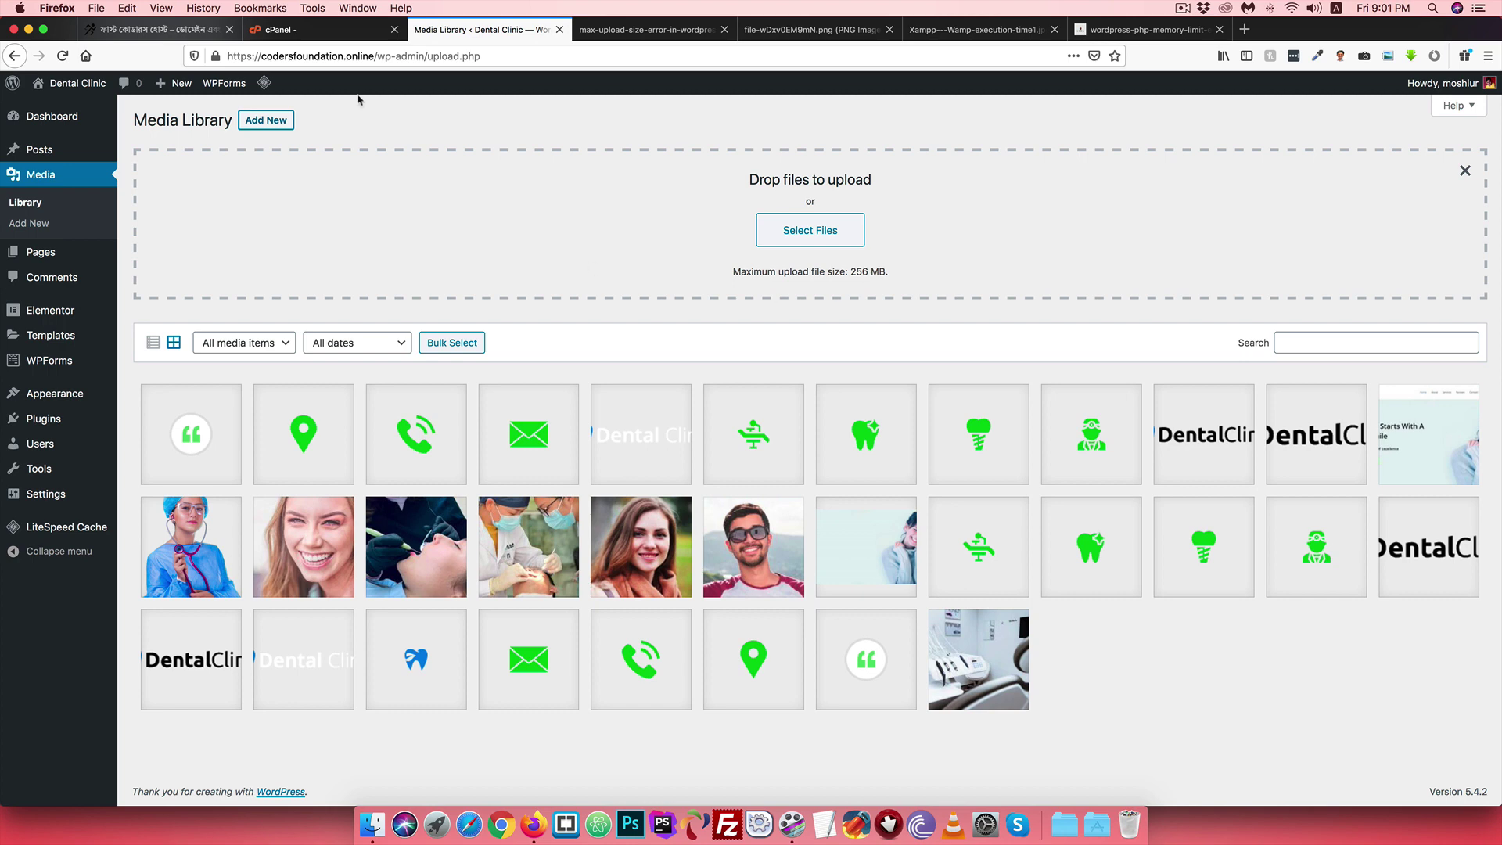
Step: Open the PHP options in cPanel's PHP Selector and set post_max_size to 4M
{"action": "left_click", "coordinate": [274, 29]}
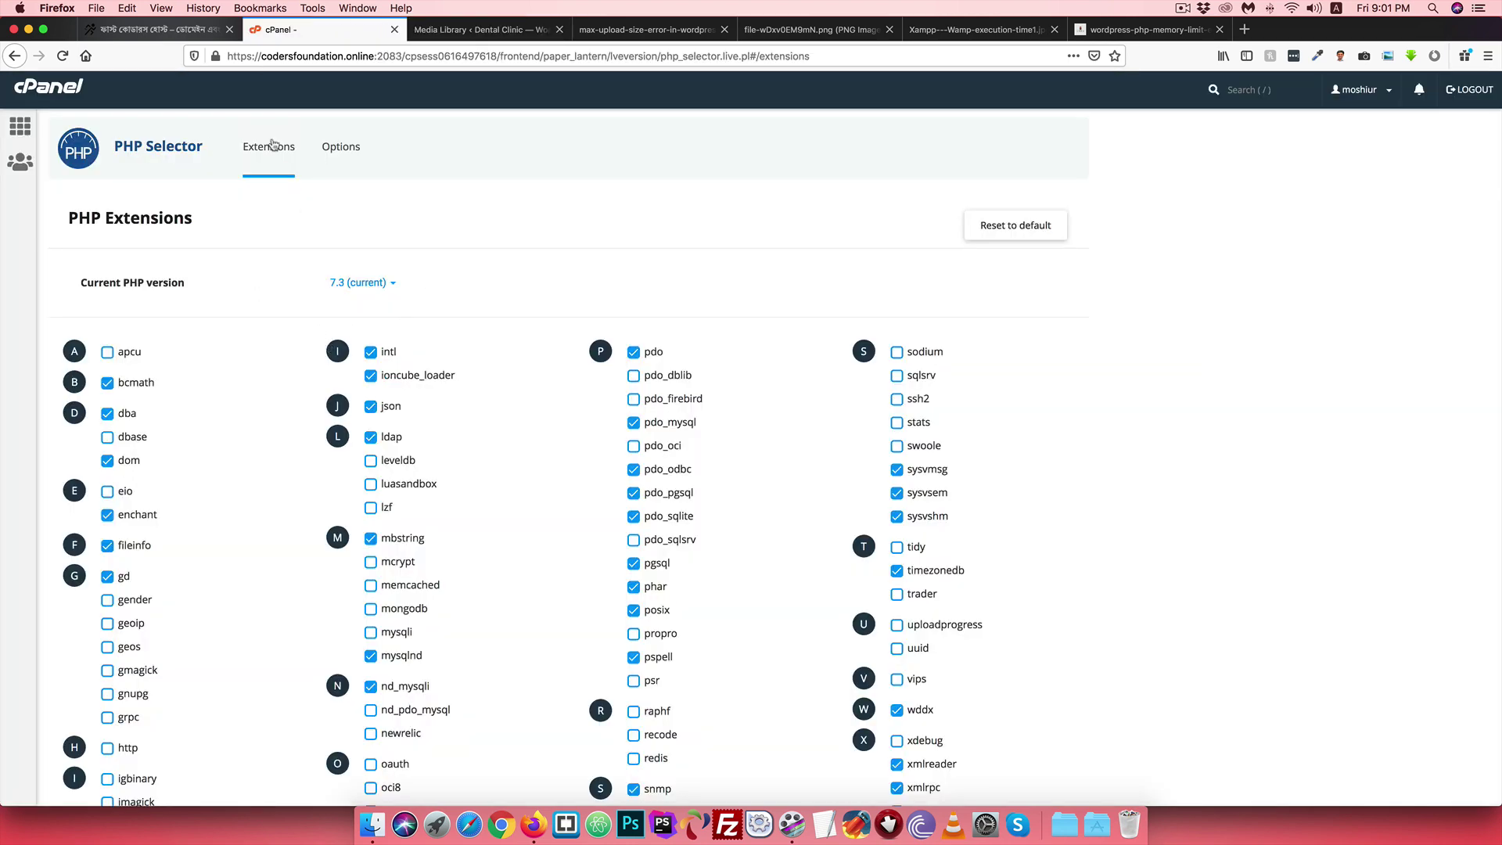
{"action": "left_click", "coordinate": [342, 145]}
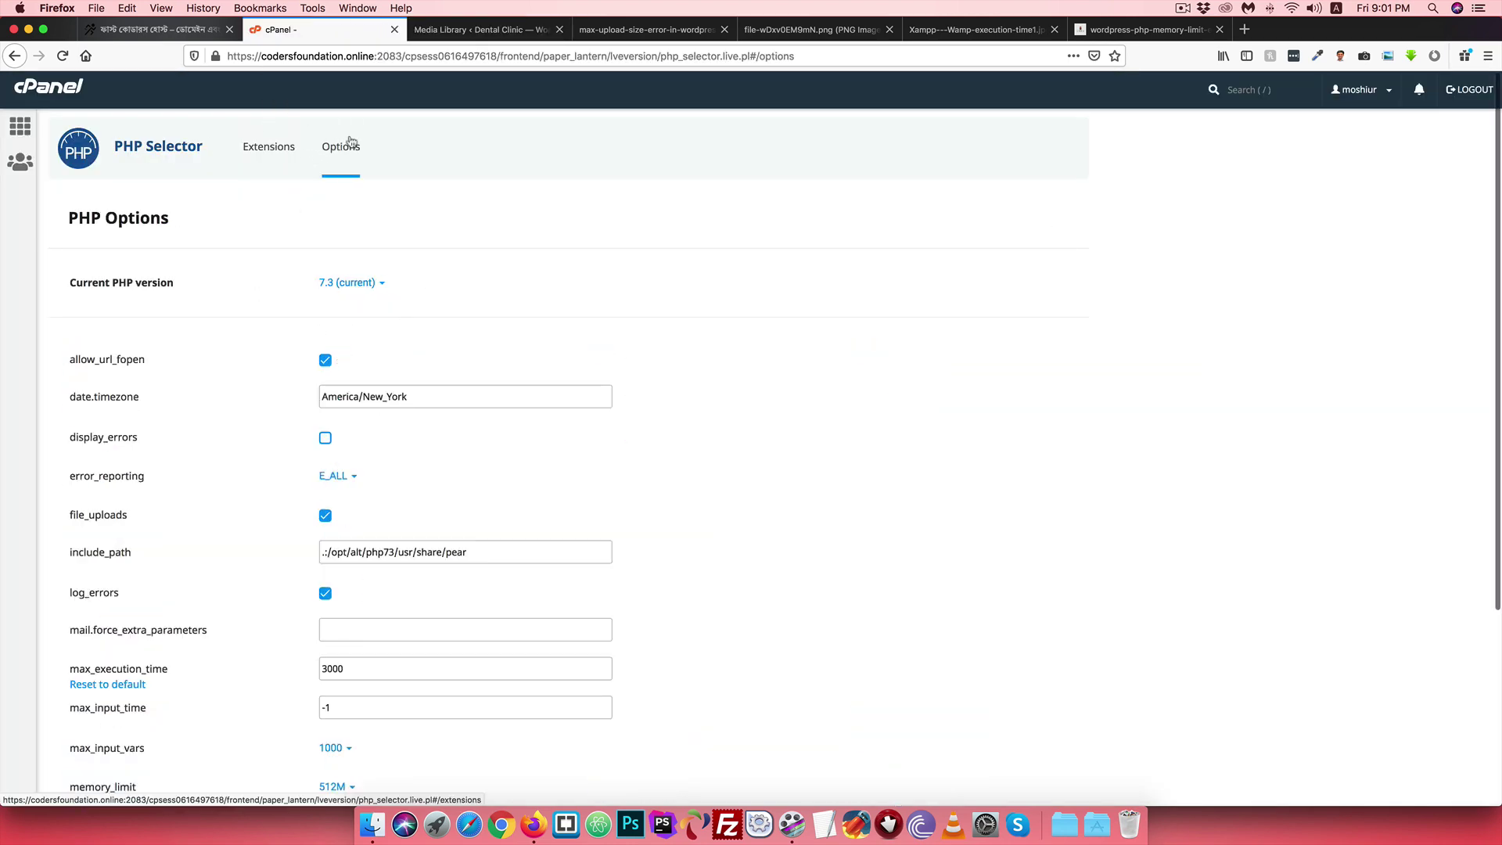
{"action": "scroll", "coordinate": [188, 263], "scroll_direction": "down", "scroll_amount": 4}
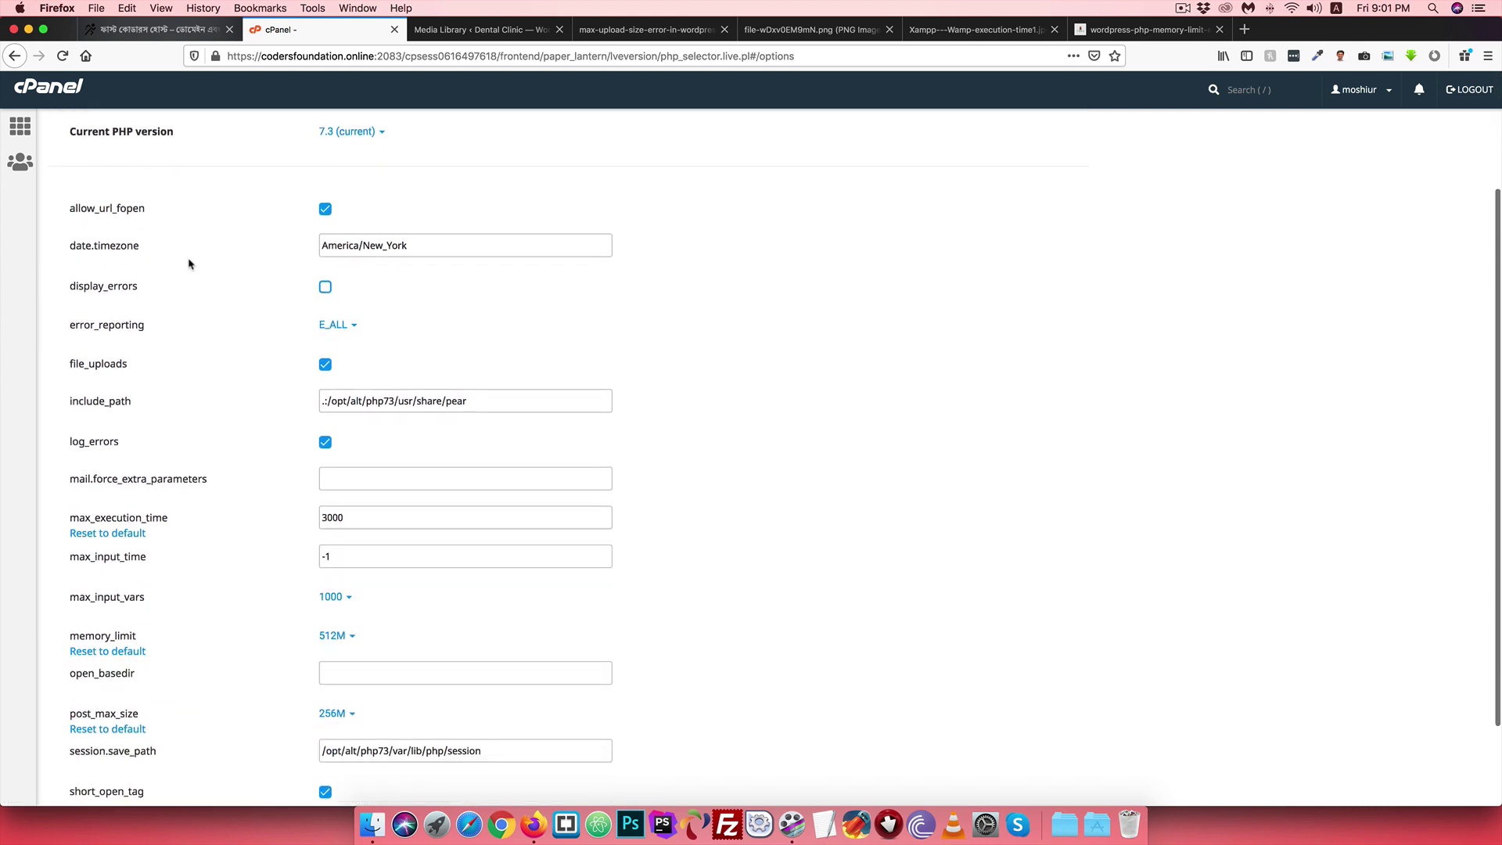
{"action": "scroll", "coordinate": [188, 263], "scroll_direction": "down", "scroll_amount": 3}
{"action": "mouse_move", "coordinate": [257, 608]}
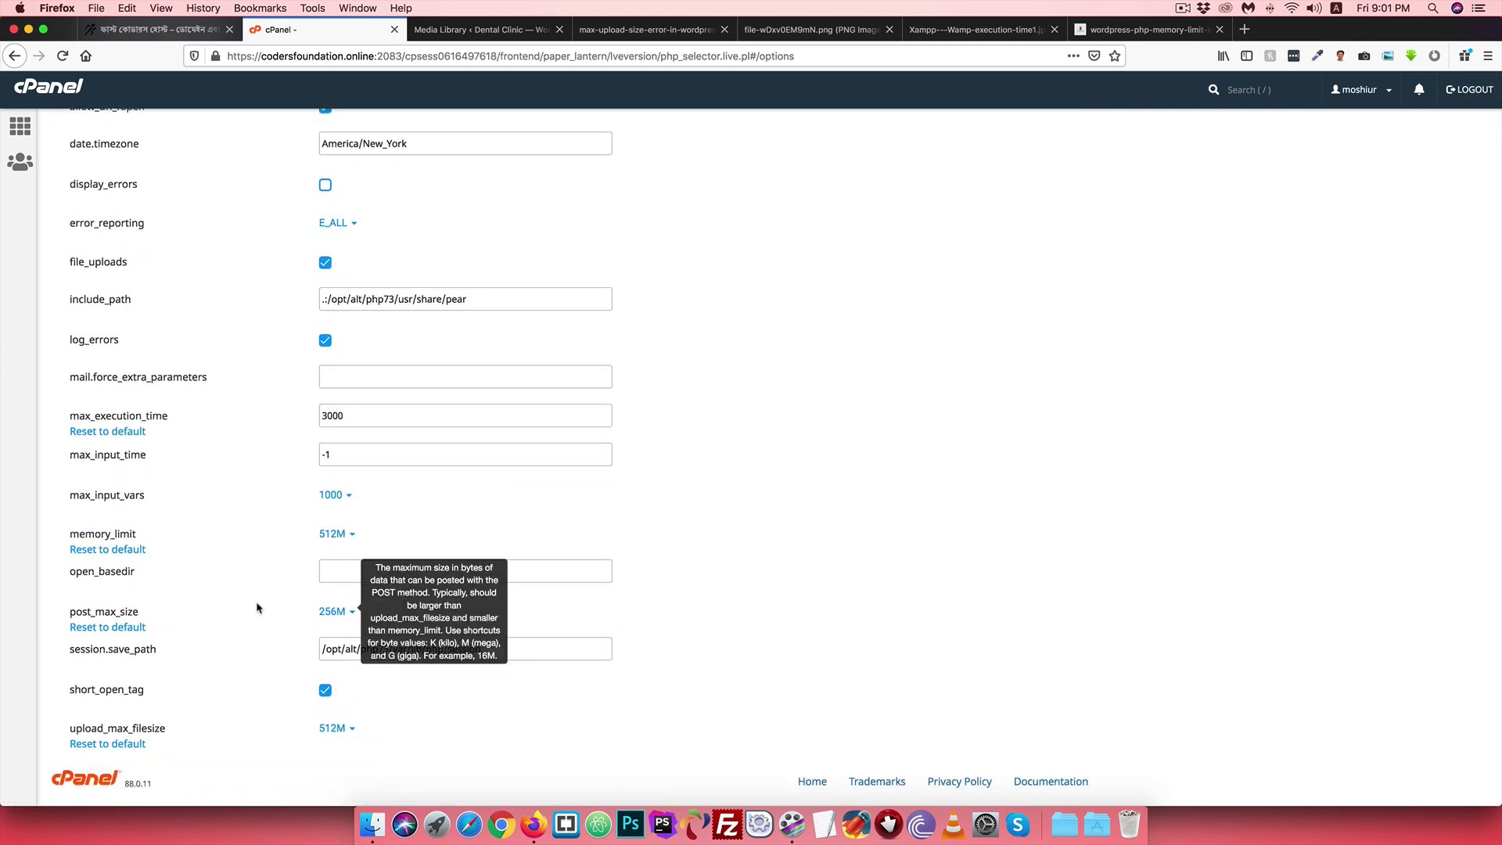
{"action": "left_click", "coordinate": [332, 613]}
{"action": "left_click", "coordinate": [355, 648]}
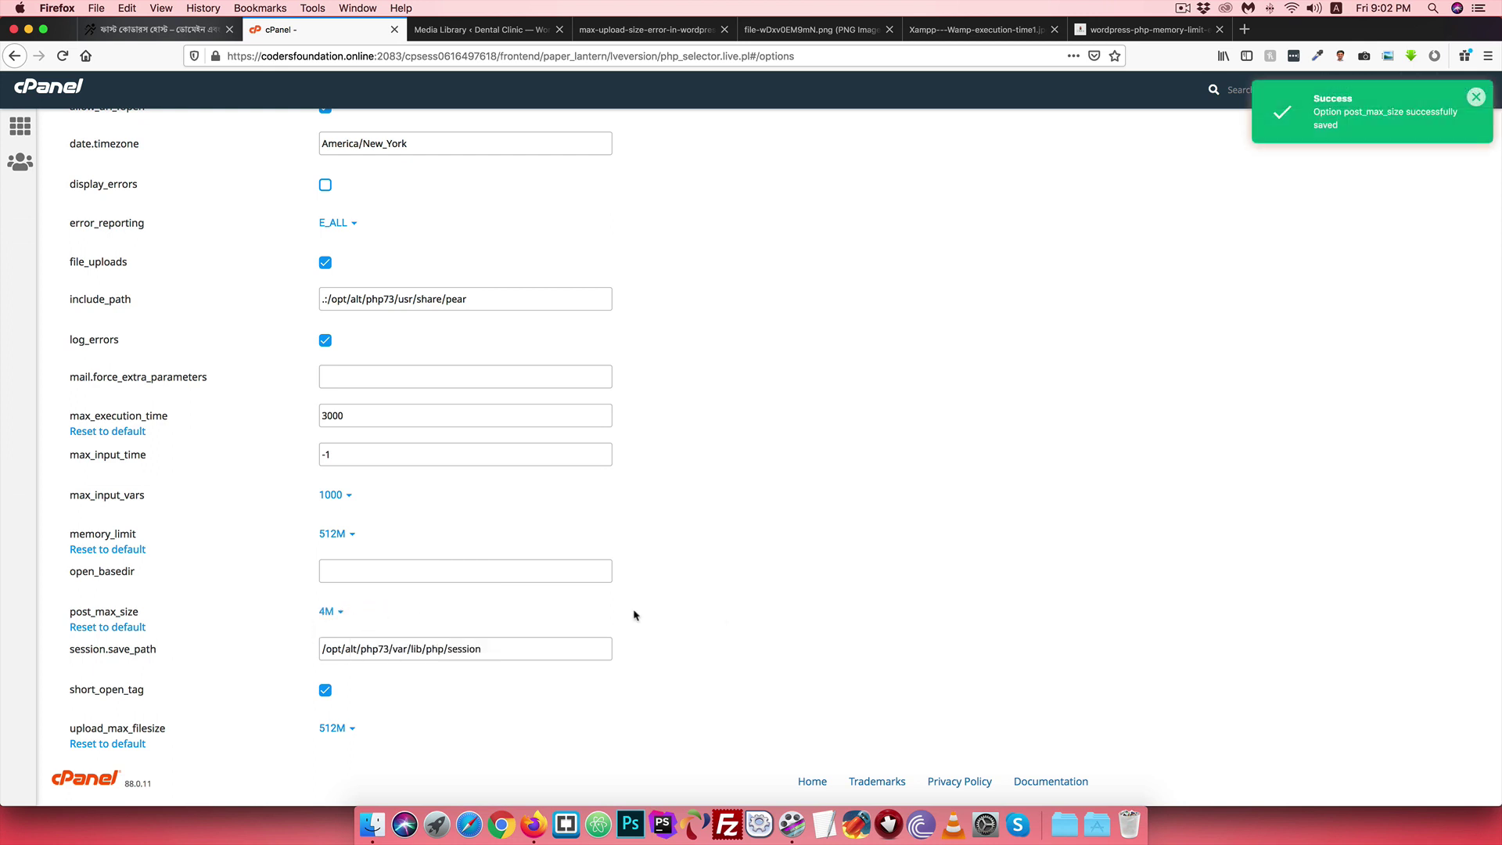
Step: Reload the WordPress Media Library, reopen its uploader to check the maximum upload file size, and compare it with the upload size error example
{"action": "left_click", "coordinate": [421, 28]}
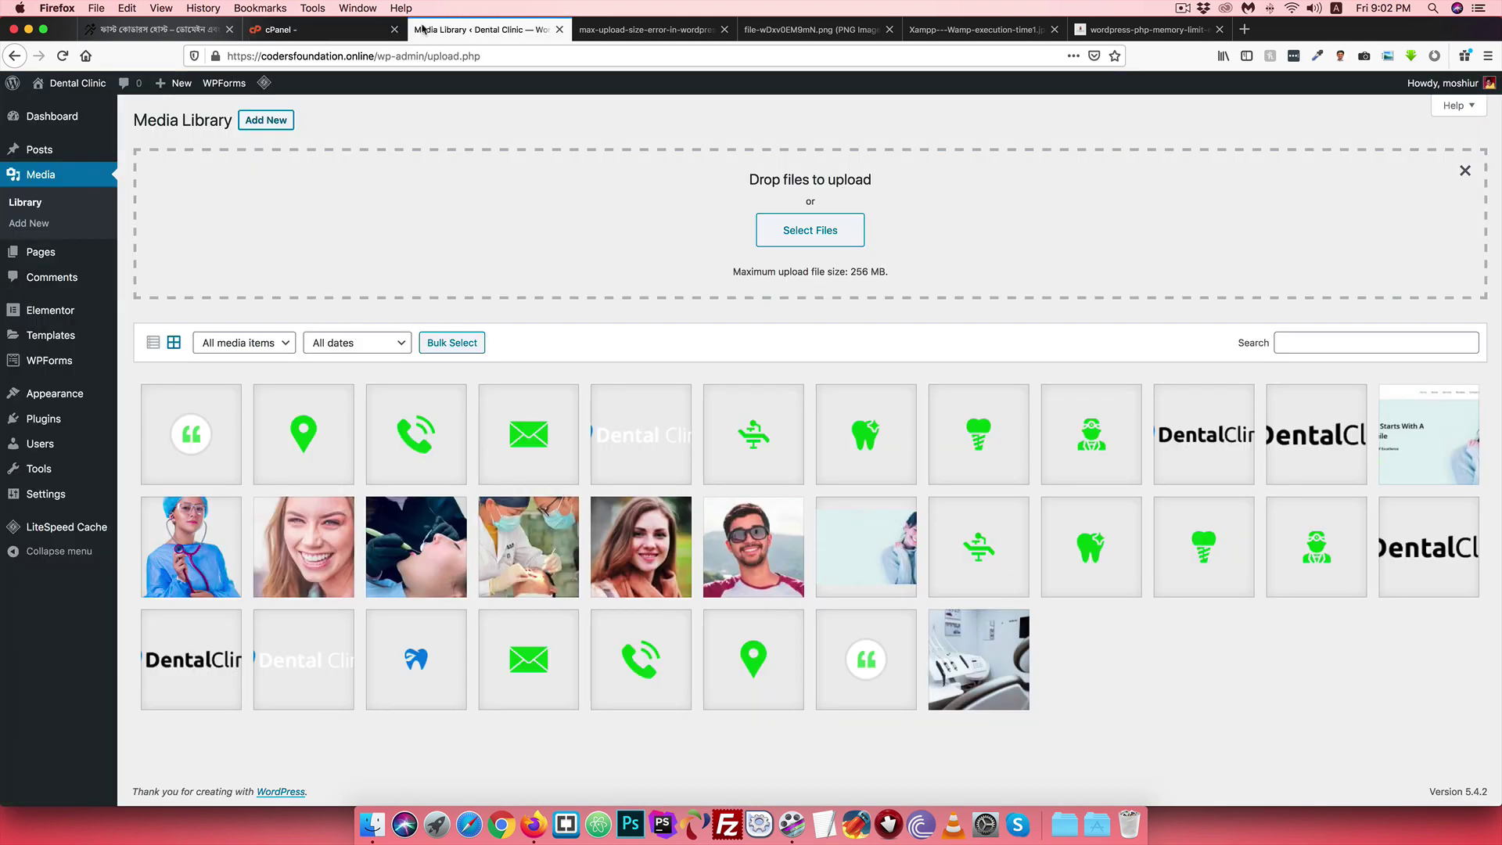
{"action": "left_click", "coordinate": [62, 56]}
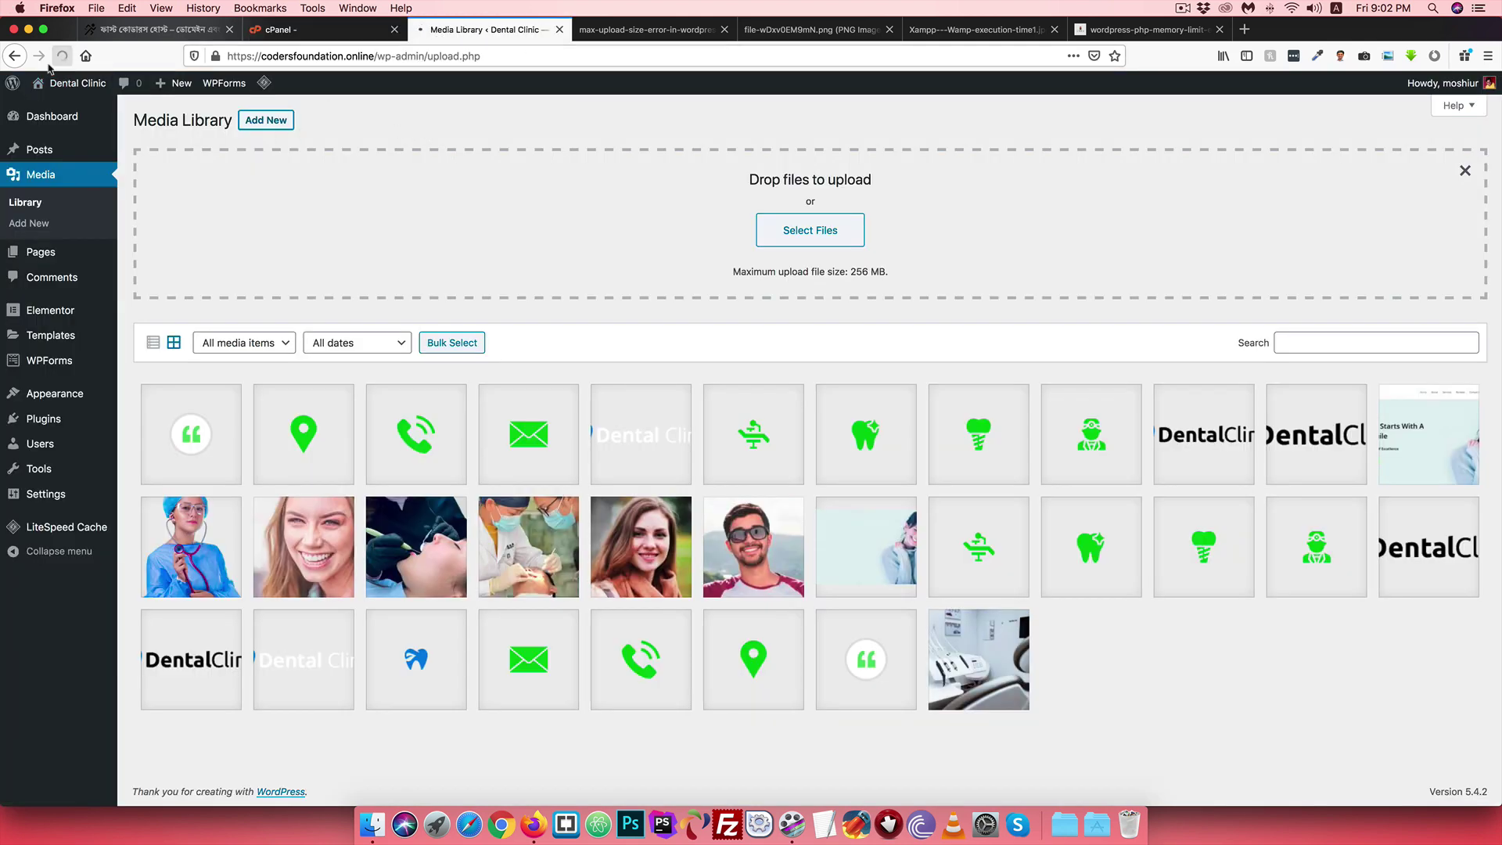
{"action": "left_click", "coordinate": [259, 125]}
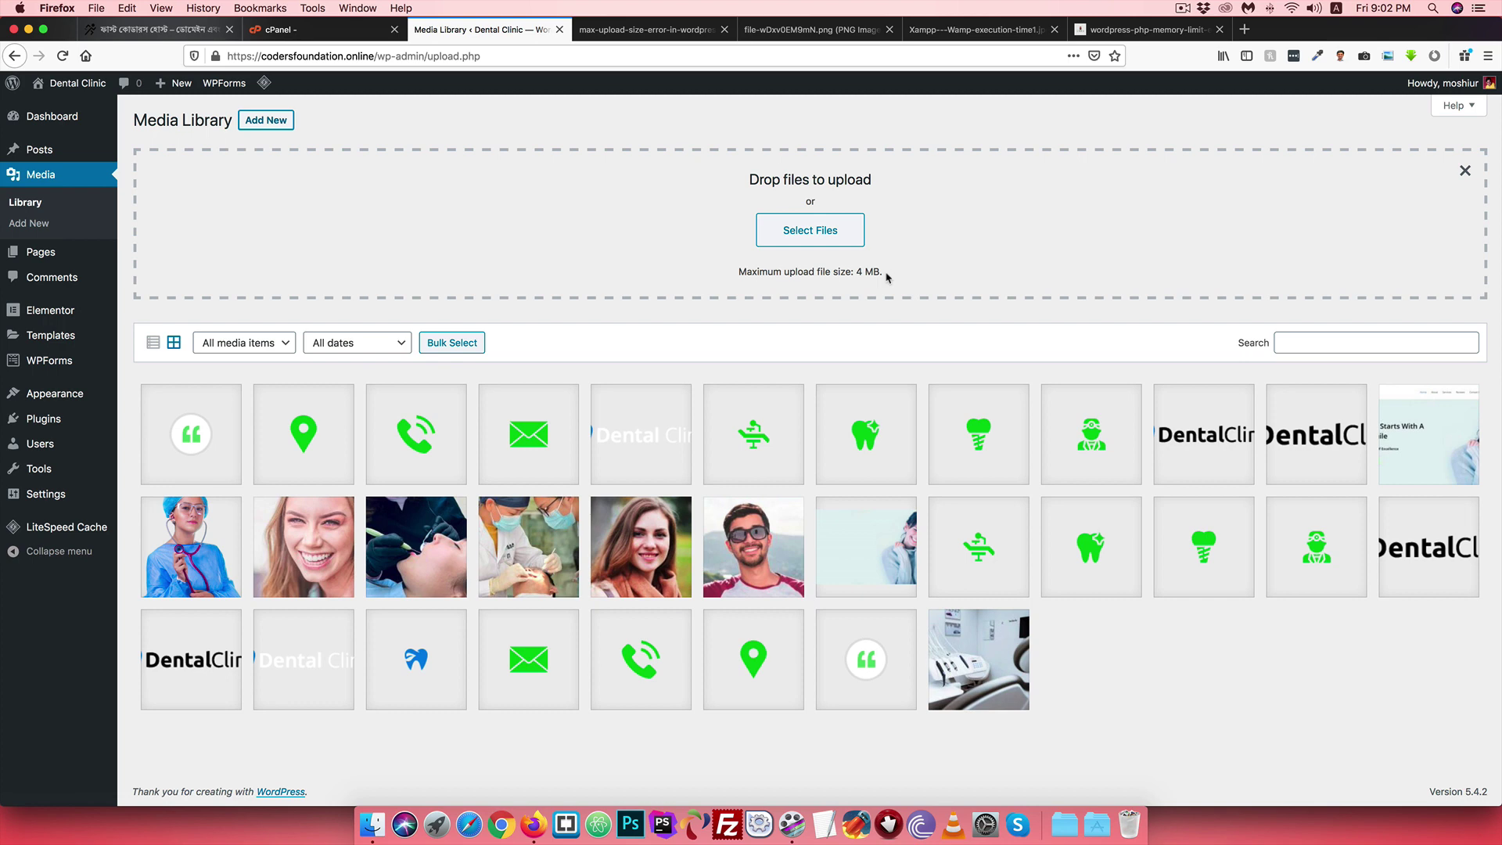
{"action": "left_click", "coordinate": [619, 30]}
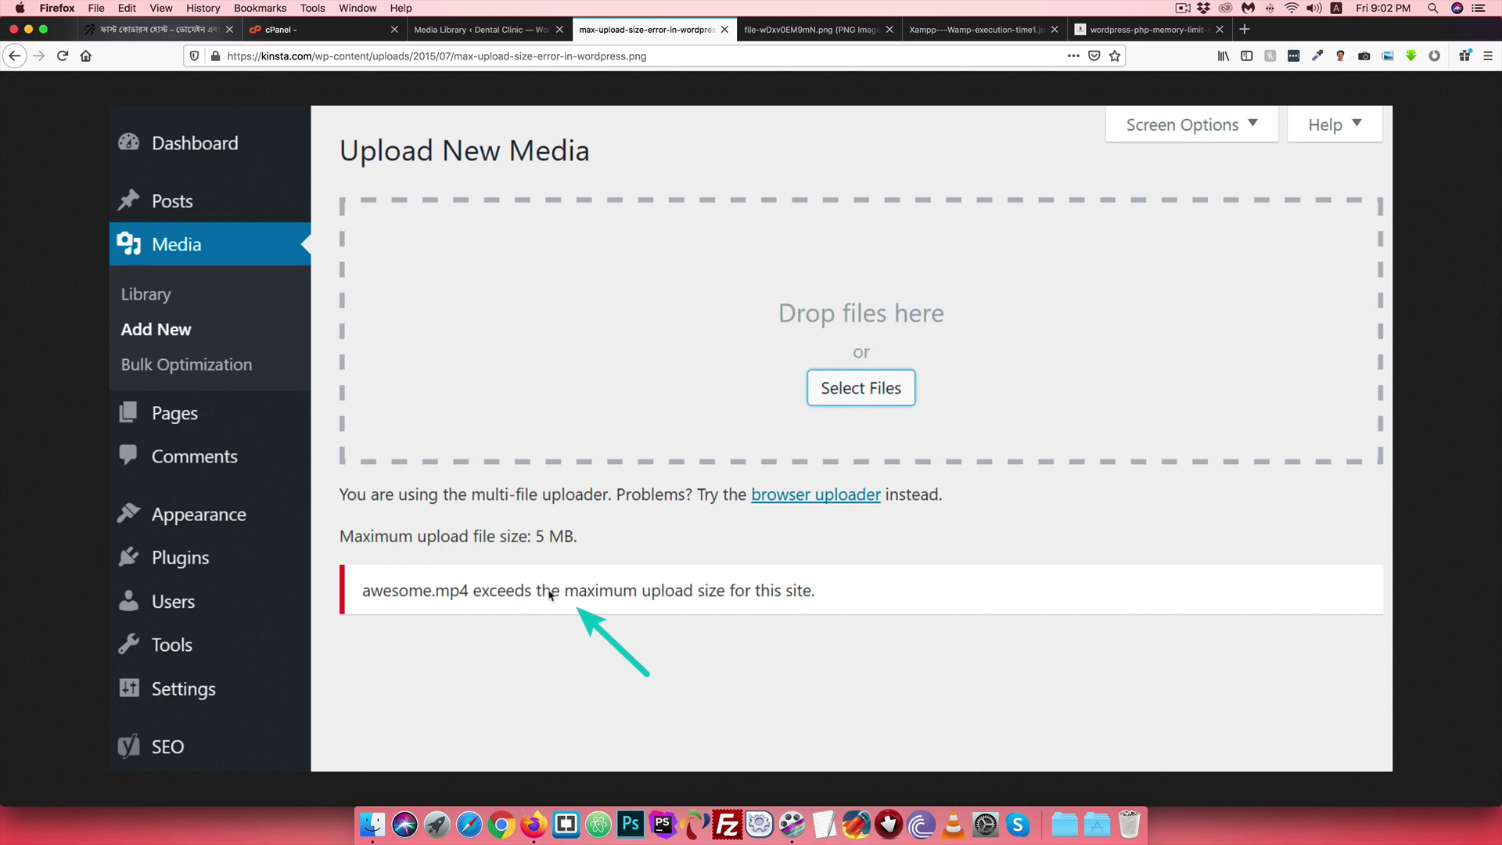
{"action": "left_click", "coordinate": [485, 29]}
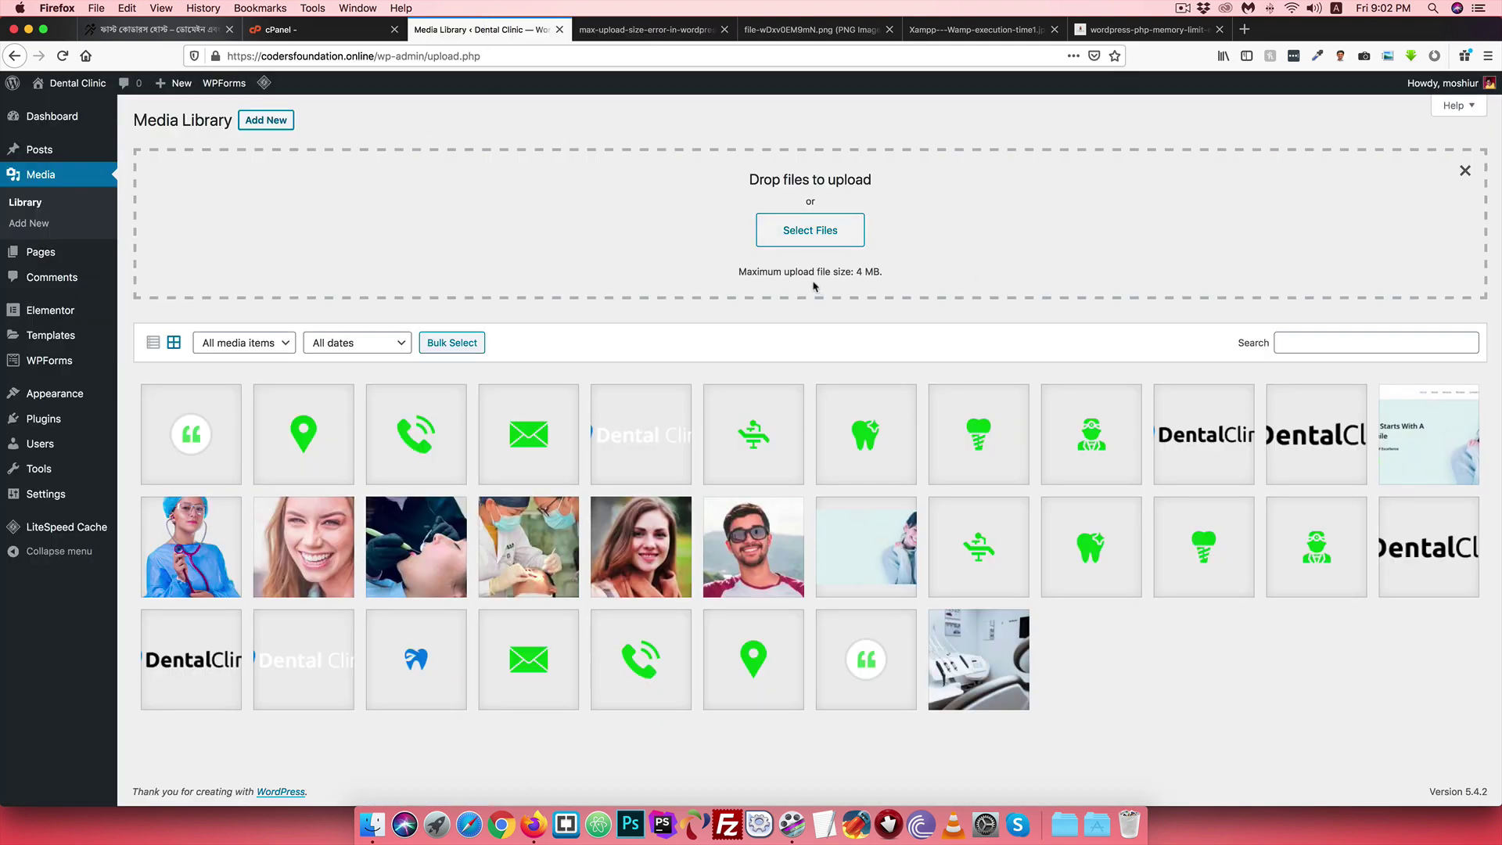
Step: Set post_max_size to 256M in the cPanel PHP options and return to the WordPress Media Library
{"action": "left_click", "coordinate": [319, 31]}
{"action": "mouse_move", "coordinate": [112, 618]}
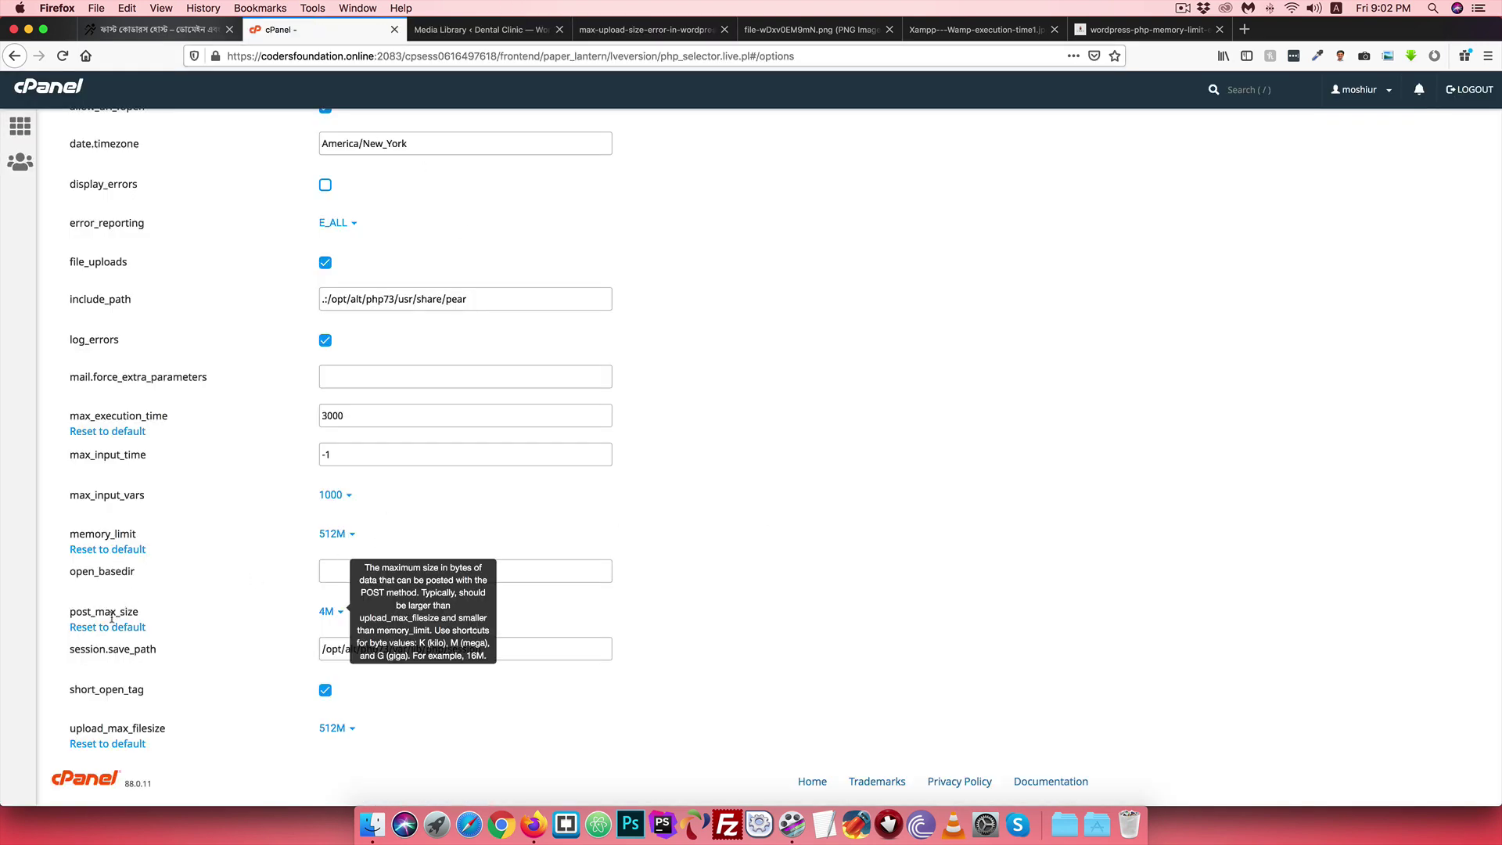
{"action": "left_click", "coordinate": [327, 613]}
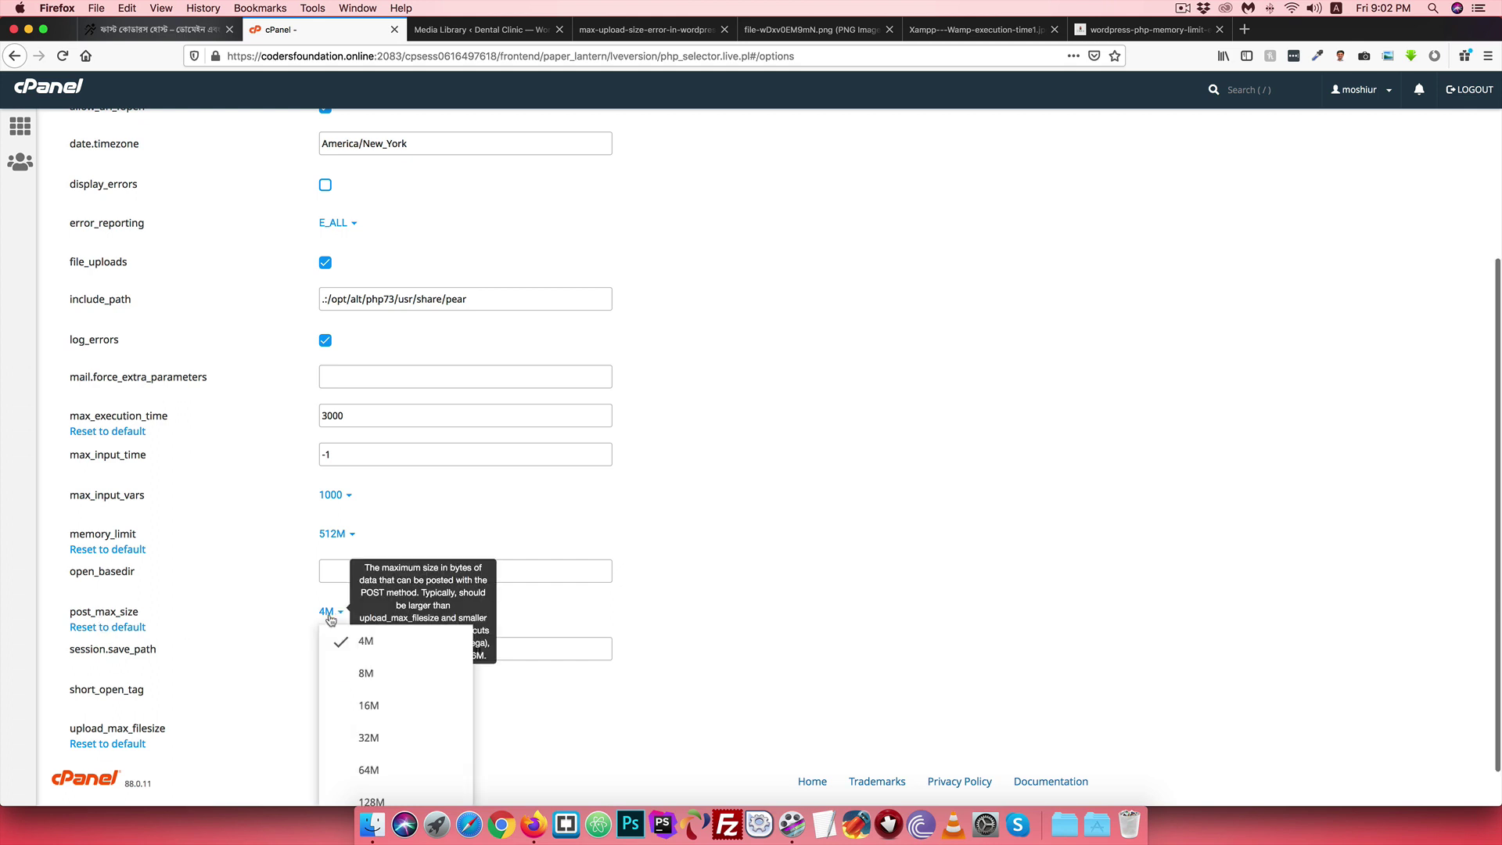
{"action": "scroll", "coordinate": [369, 697], "scroll_direction": "down", "scroll_amount": 1}
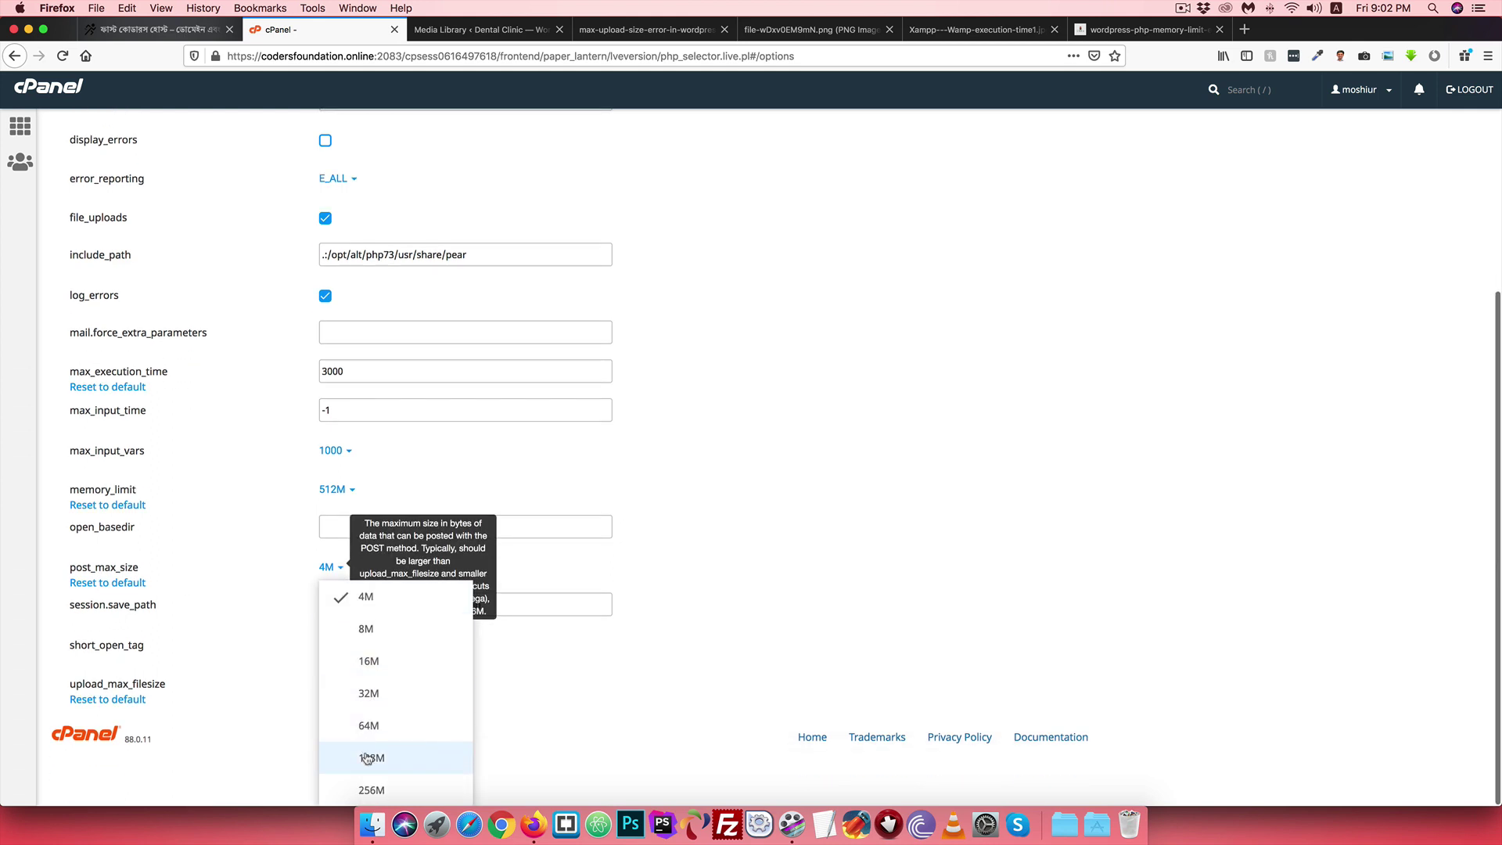
{"action": "left_click", "coordinate": [371, 790]}
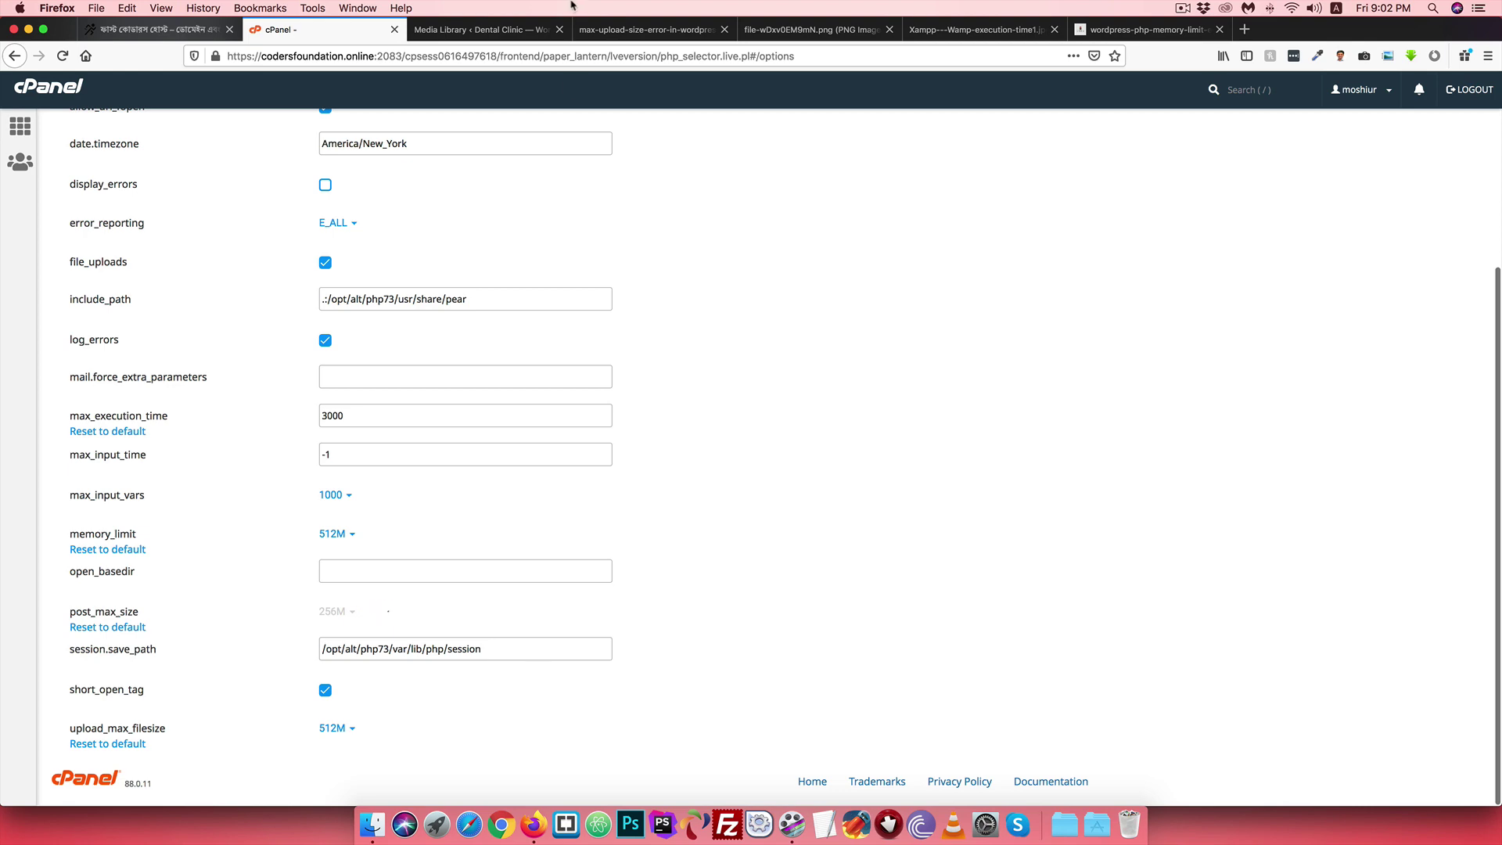
{"action": "left_click", "coordinate": [499, 31]}
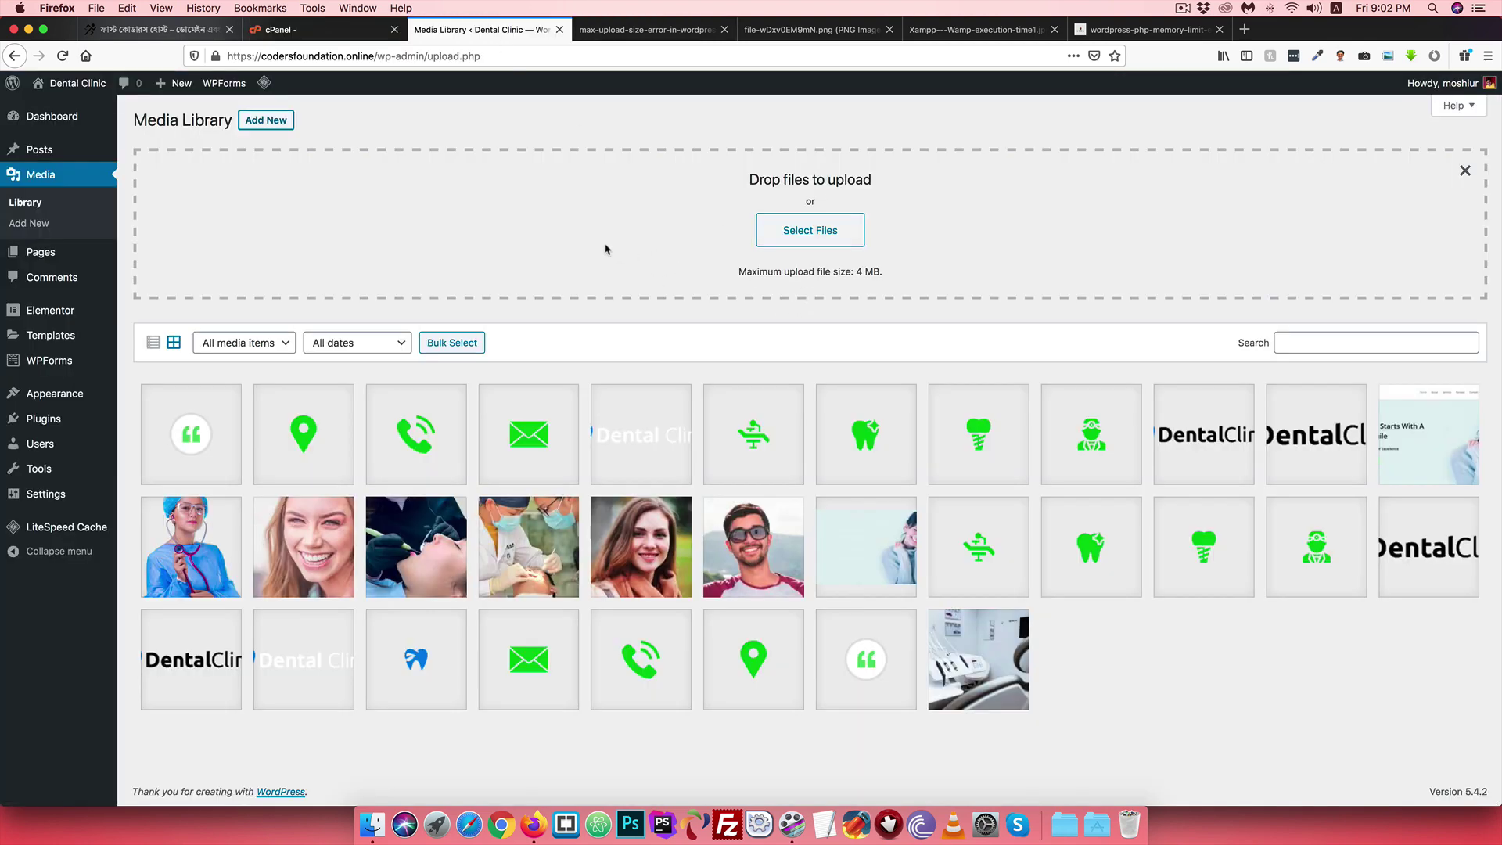
{"action": "key", "text": "ctrl+shift+Tab"}
{"action": "key", "text": "ctrl+Tab"}
{"action": "key", "text": "ctrl+Tab"}
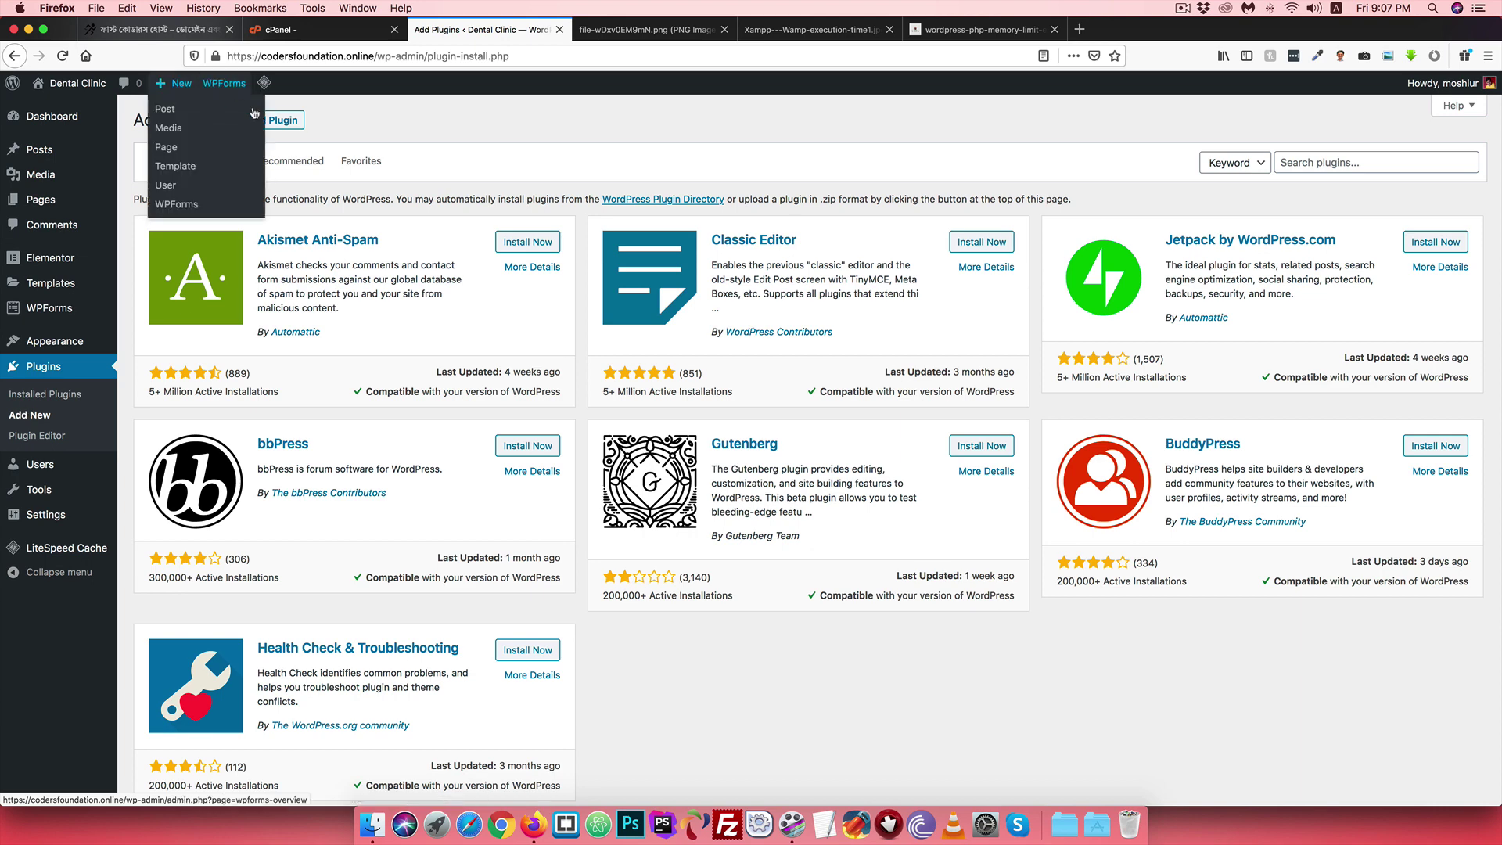
Step: Try to install a plugin on the Add Plugins page by uploading wp-rocket_3.5.4.zip from the Downloads folder
{"action": "left_click", "coordinate": [275, 122]}
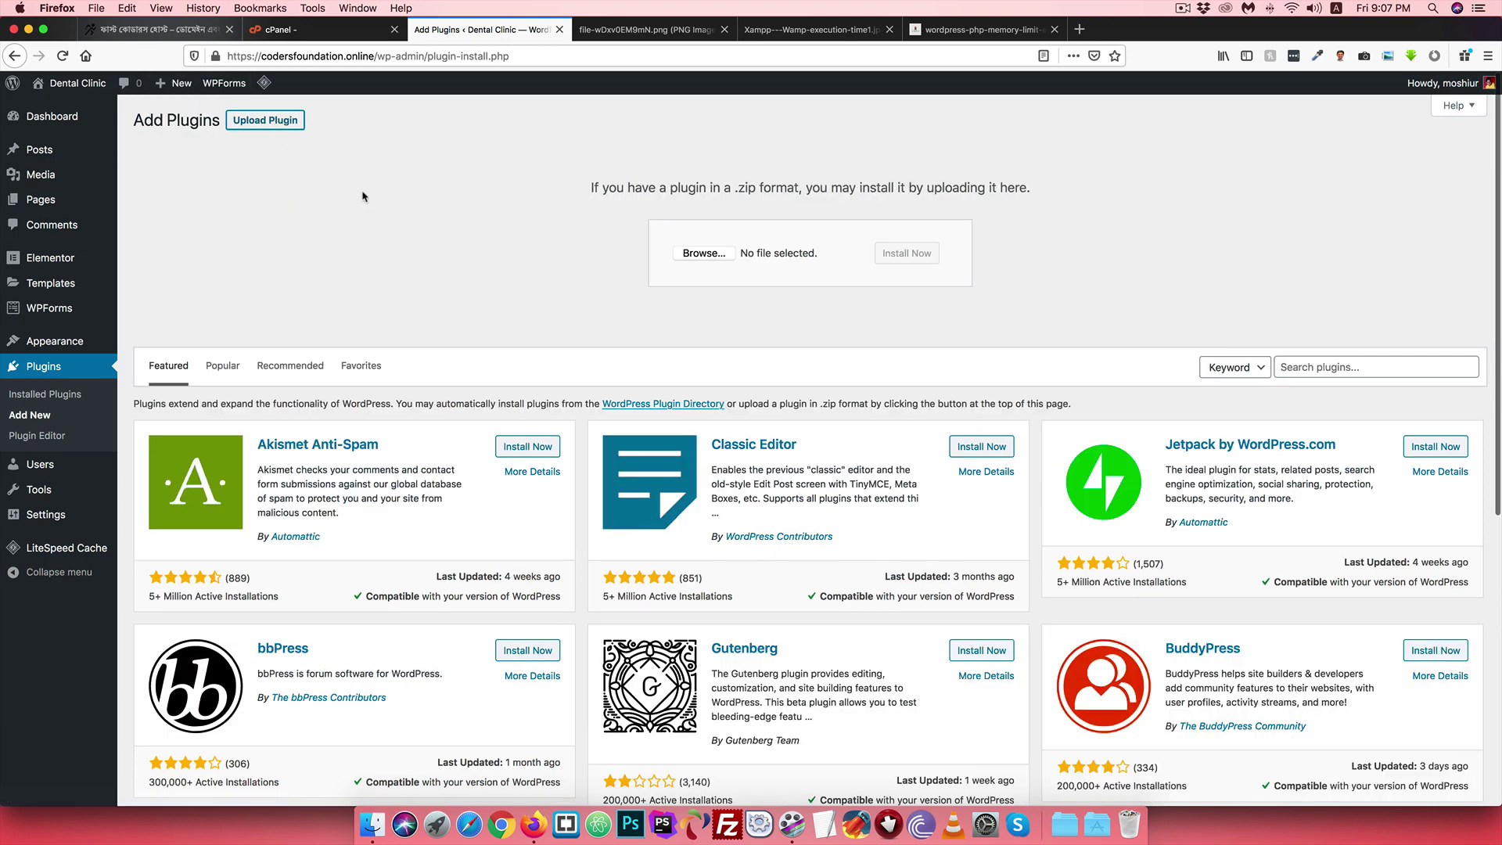
{"action": "left_click", "coordinate": [701, 255]}
{"action": "left_click", "coordinate": [291, 308]}
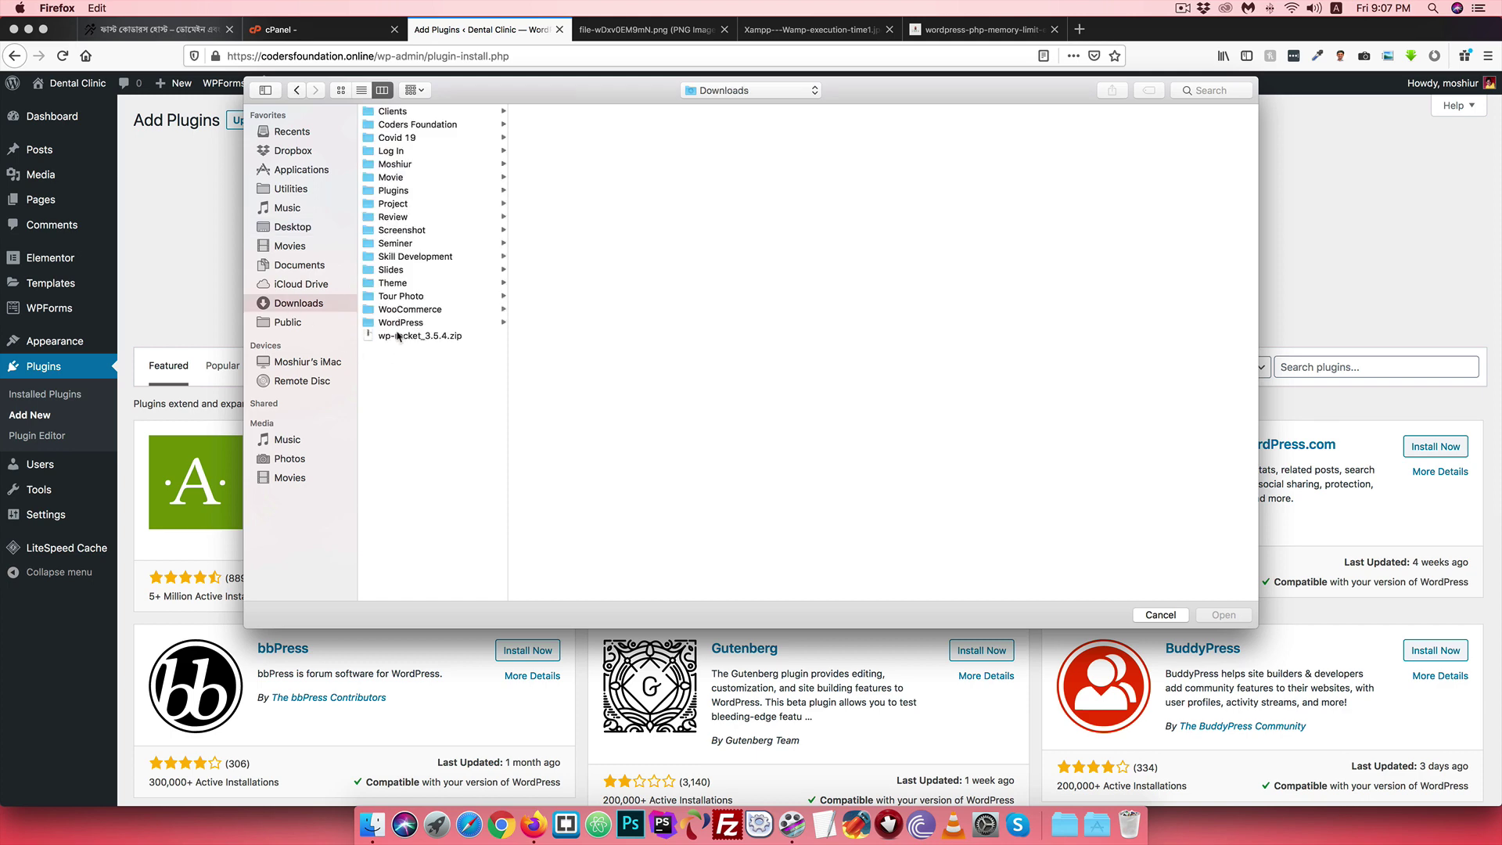
{"action": "left_click", "coordinate": [420, 335]}
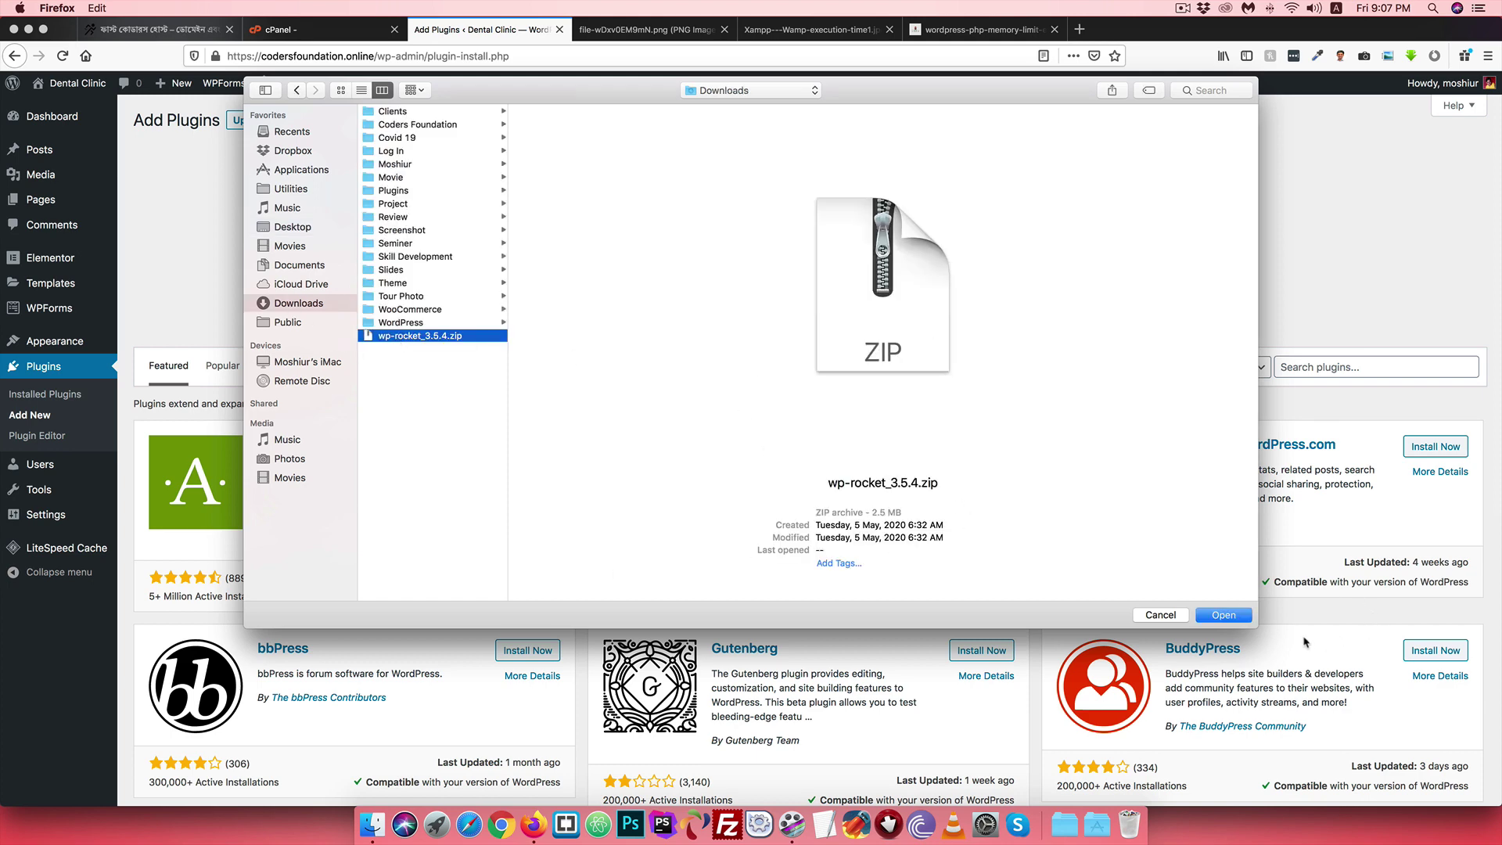
{"action": "left_click", "coordinate": [1225, 617]}
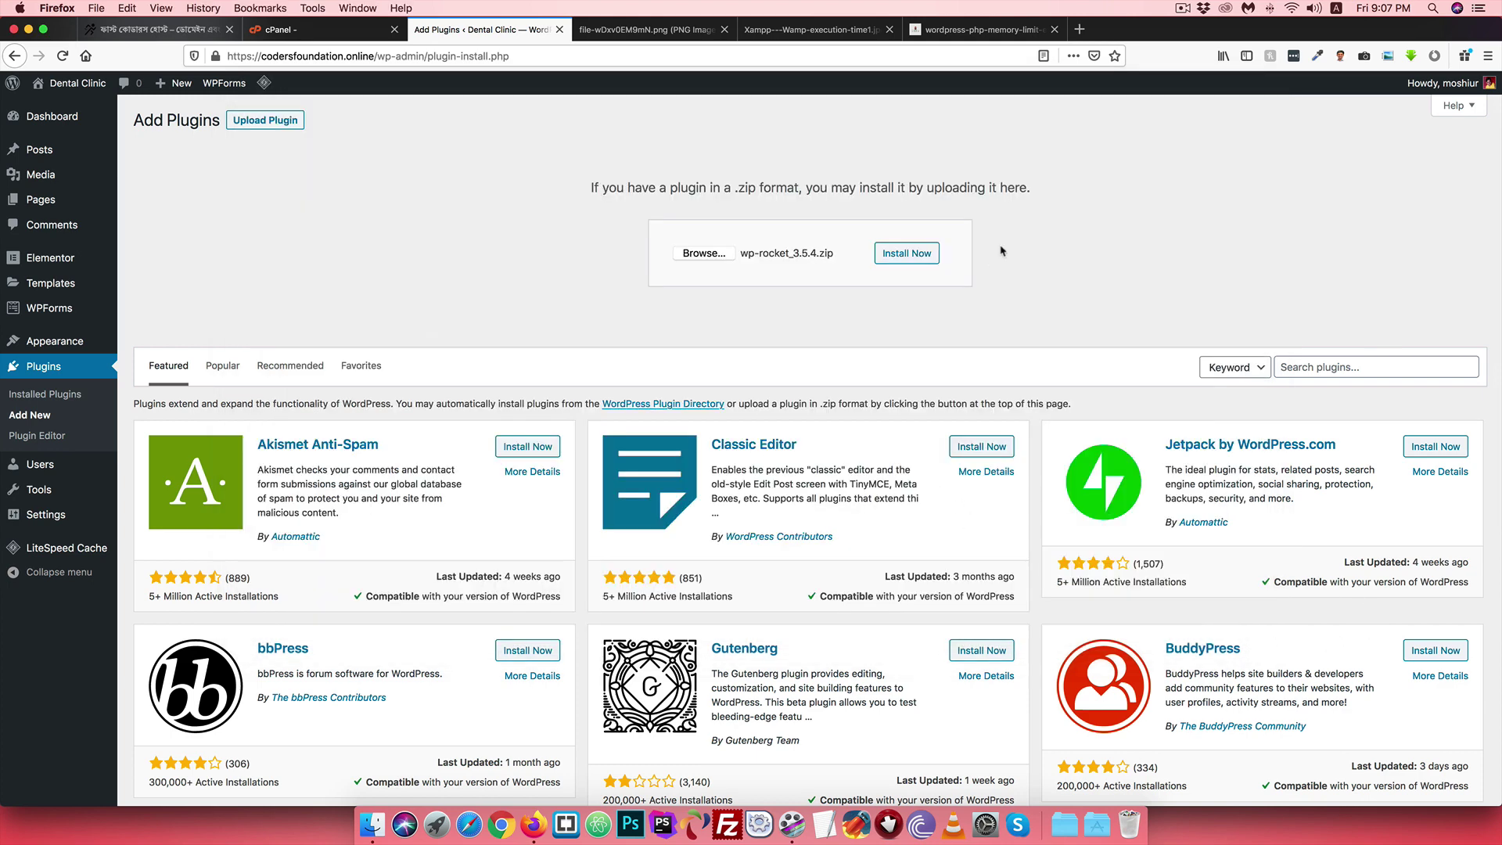
{"action": "left_click", "coordinate": [906, 253]}
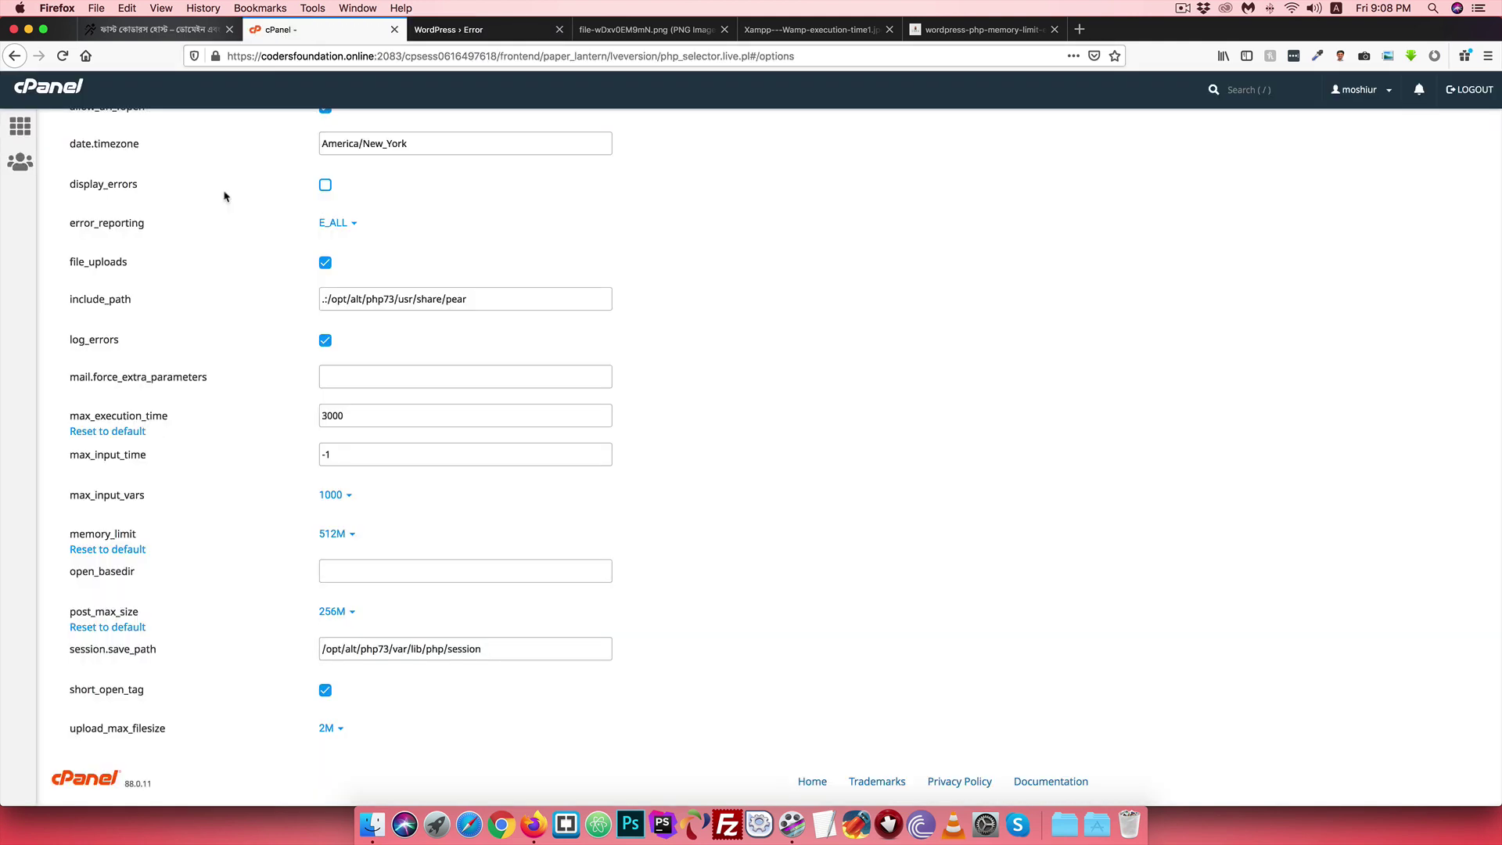
Step: Return to the cPanel PHP options and set upload_max_filesize to 512M
{"action": "left_click", "coordinate": [280, 29]}
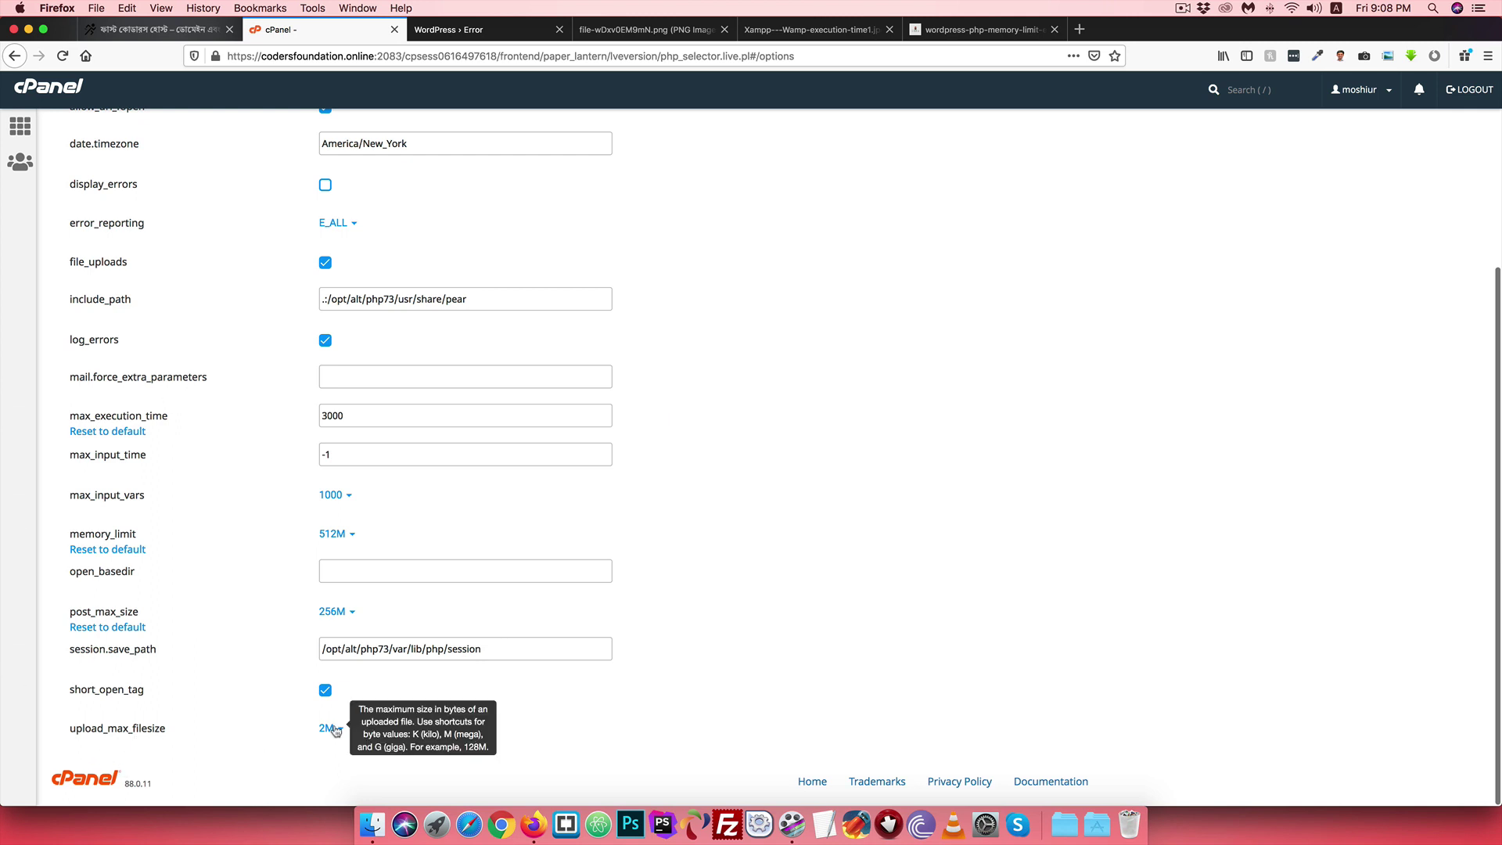
{"action": "left_click", "coordinate": [336, 730]}
{"action": "scroll", "coordinate": [336, 728], "scroll_direction": "down", "scroll_amount": 5}
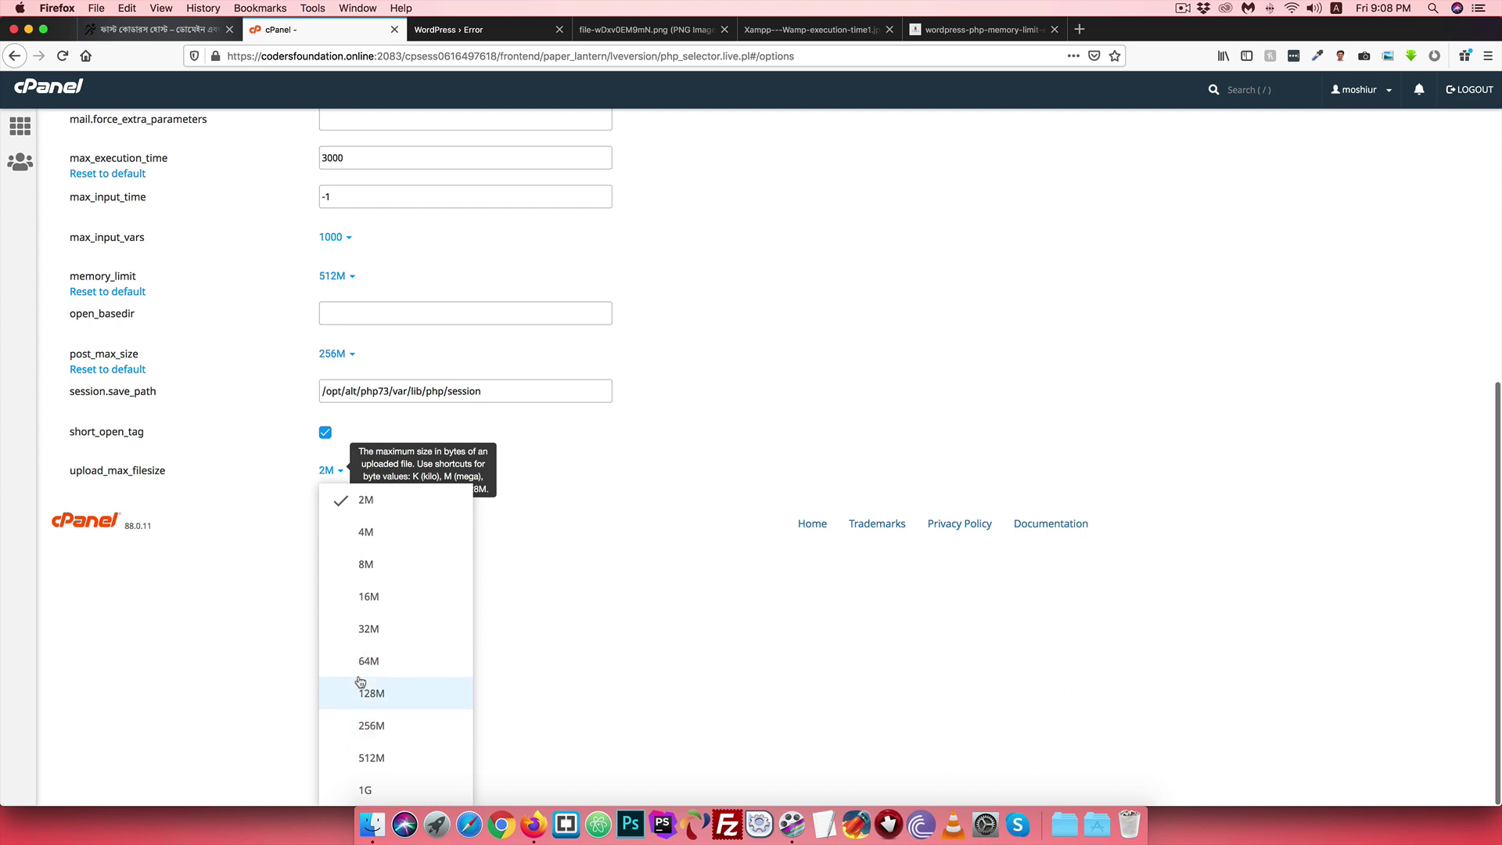
{"action": "left_click", "coordinate": [373, 756]}
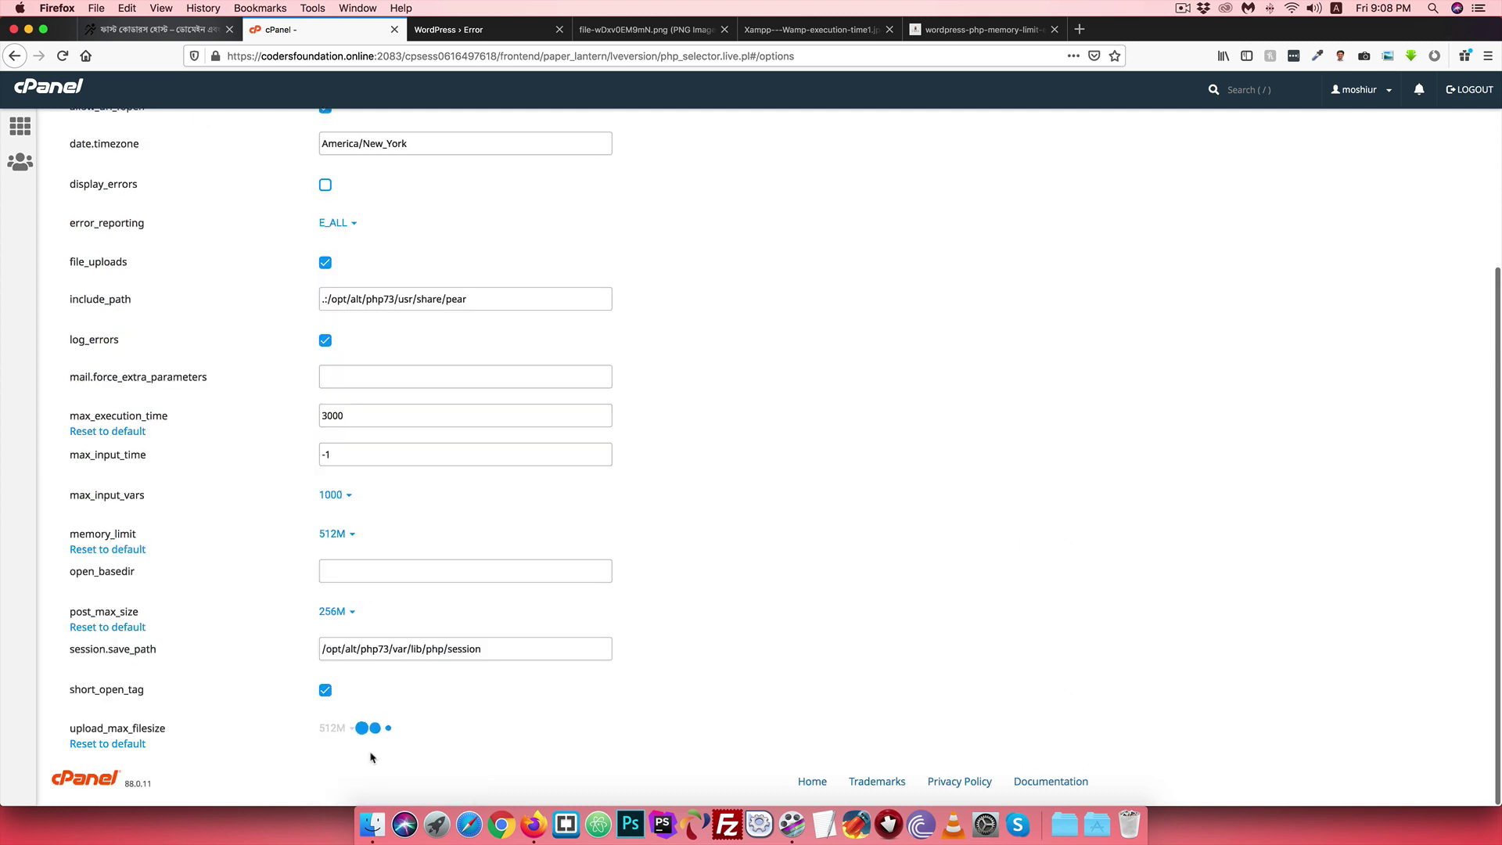